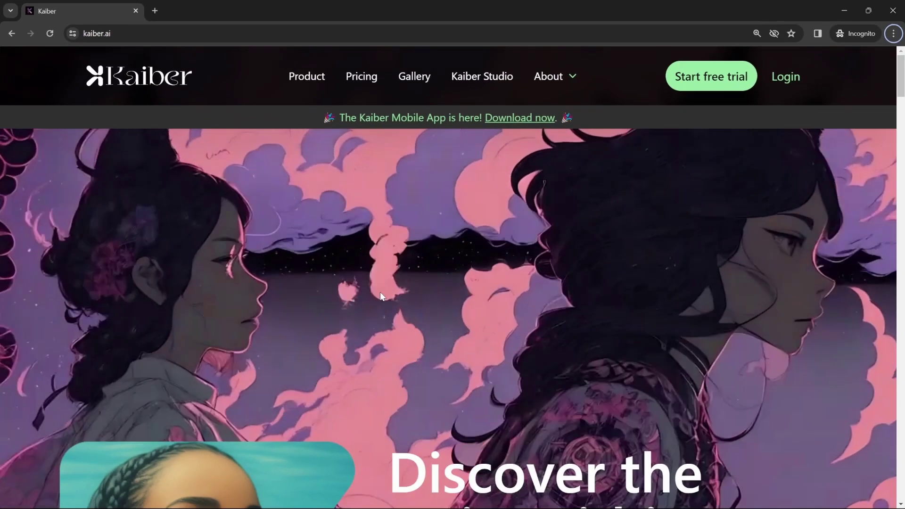
Step: Look through the features on the Kaiber homepage and start the free trial
{"action": "scroll", "coordinate": [545, 374], "scroll_direction": "down", "scroll_amount": 7}
{"action": "scroll", "coordinate": [463, 329], "scroll_direction": "down", "scroll_amount": 12}
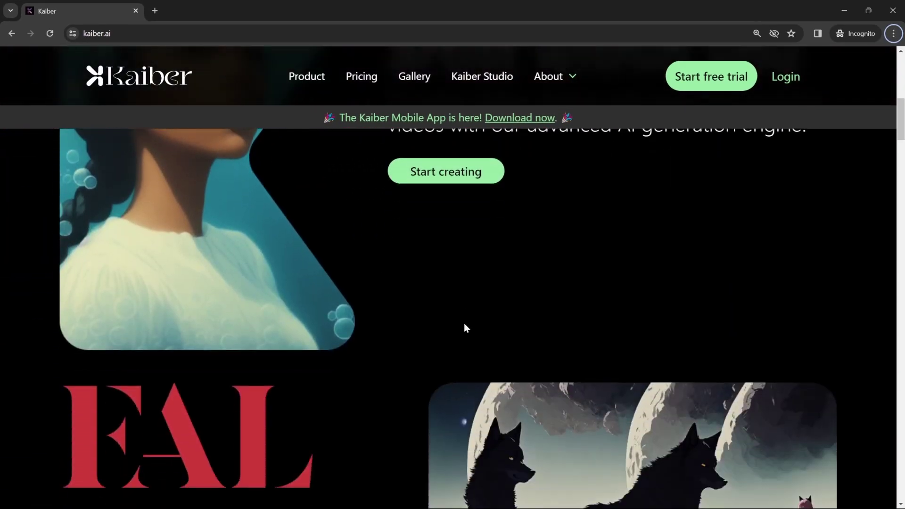
{"action": "scroll", "coordinate": [464, 324], "scroll_direction": "down", "scroll_amount": 11}
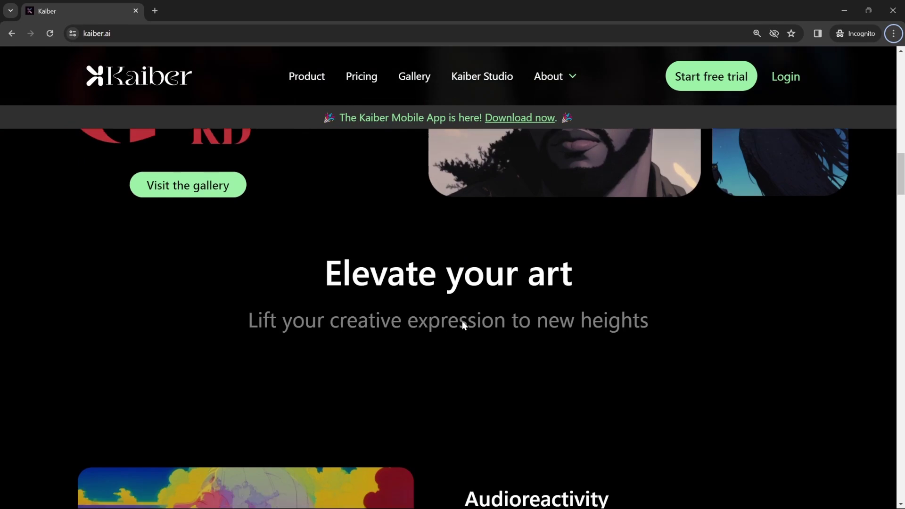
{"action": "scroll", "coordinate": [462, 313], "scroll_direction": "down", "scroll_amount": 14}
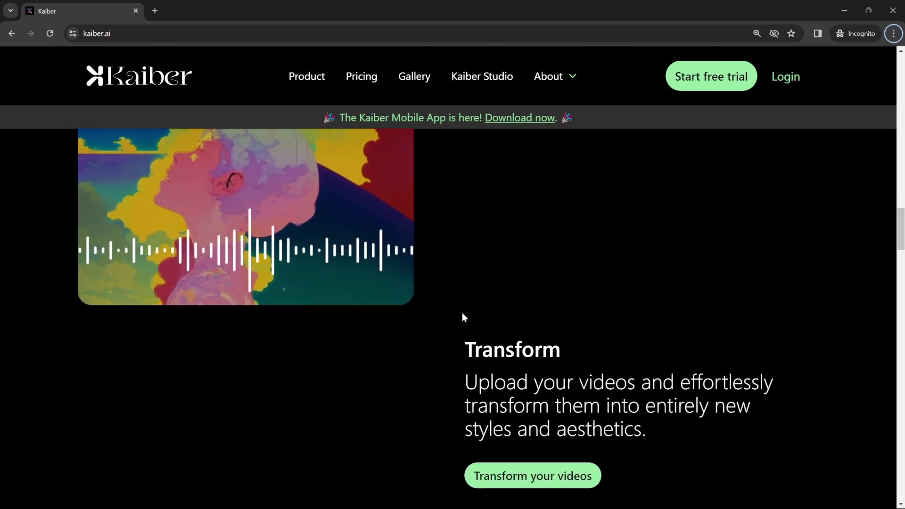
{"action": "scroll", "coordinate": [457, 314], "scroll_direction": "down", "scroll_amount": 14}
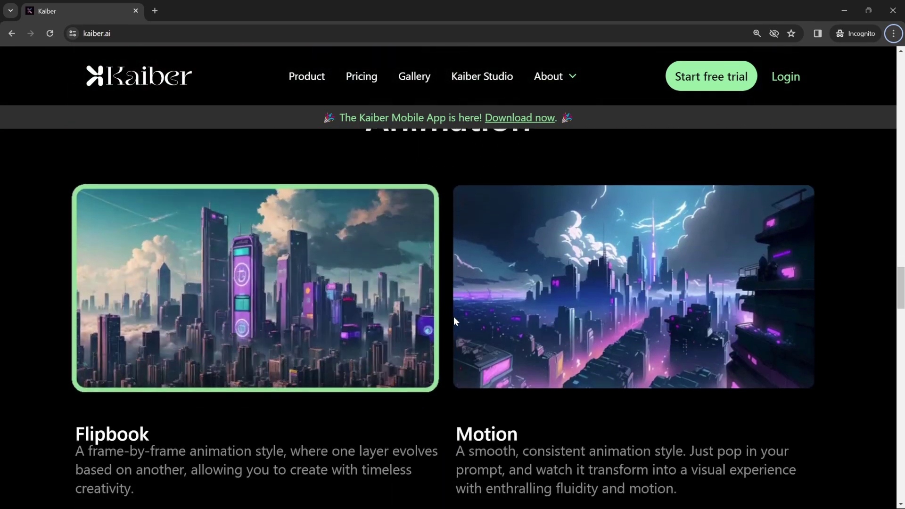
{"action": "scroll", "coordinate": [451, 316], "scroll_direction": "down", "scroll_amount": 8}
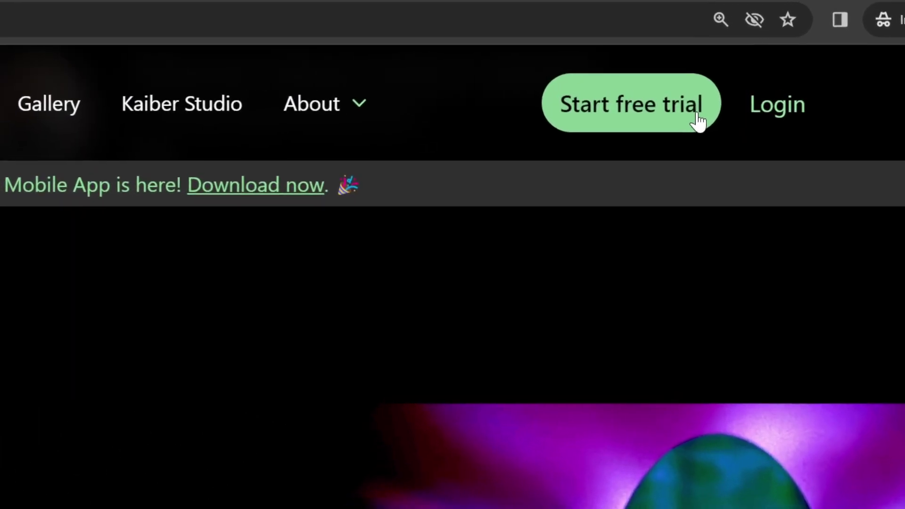
{"action": "left_click", "coordinate": [688, 124]}
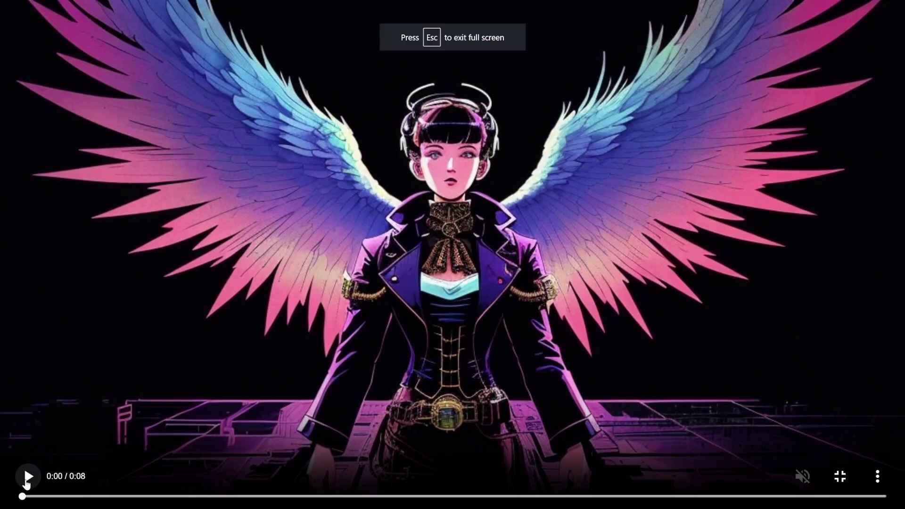
Step: Play the full-screen video of the winged woman and skim the sunset video of two schoolgirls by skipping ahead
{"action": "left_click", "coordinate": [27, 481]}
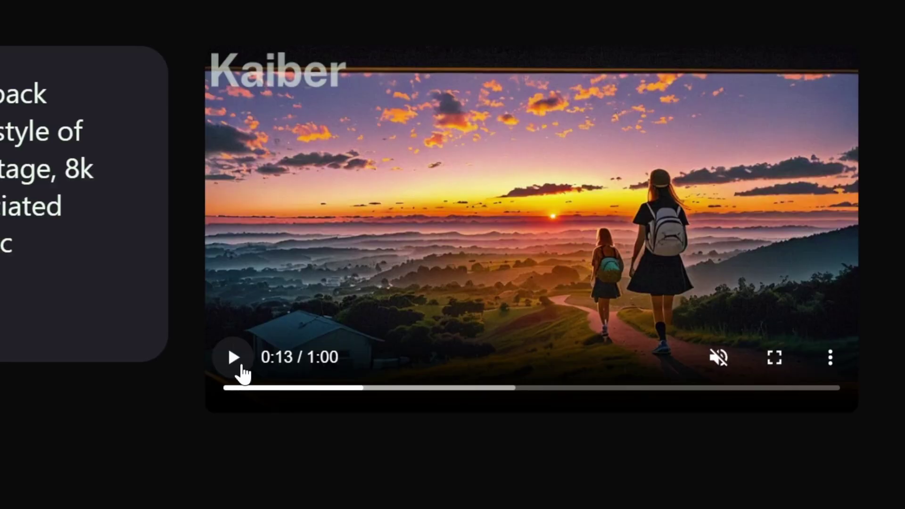
{"action": "left_click", "coordinate": [234, 363]}
{"action": "left_click_drag", "start_coordinate": [353, 398], "coordinate": [495, 389]}
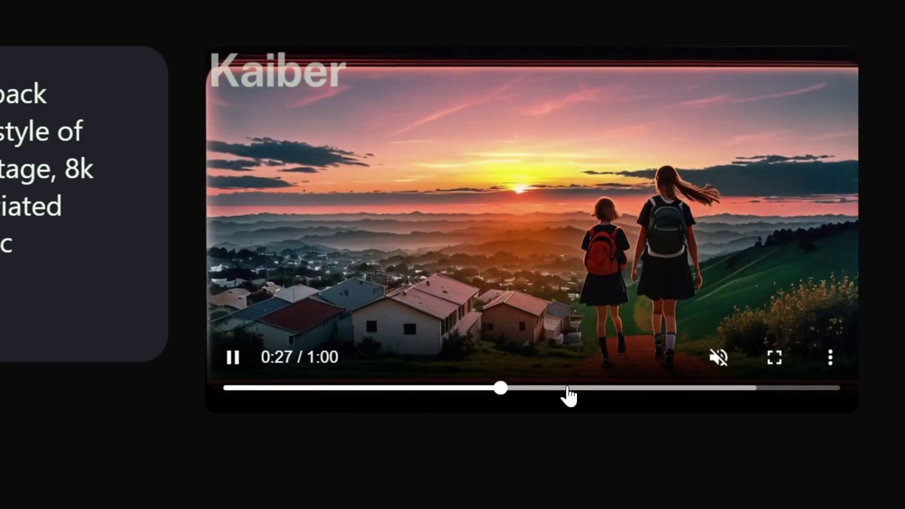
{"action": "left_click_drag", "start_coordinate": [697, 396], "coordinate": [717, 396]}
{"action": "left_click", "coordinate": [762, 389]}
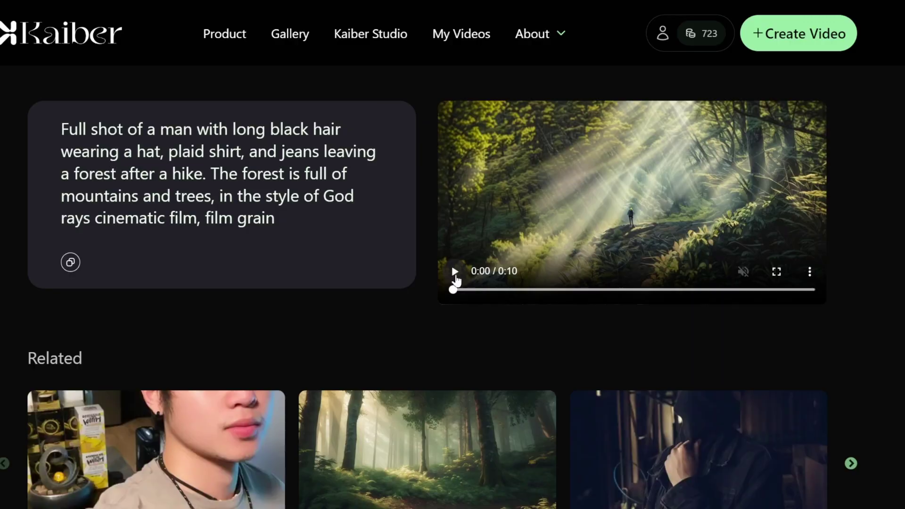
Step: Preview the forest hiker video and the video of the man in a black cyberpunk style hood
{"action": "left_click", "coordinate": [455, 273]}
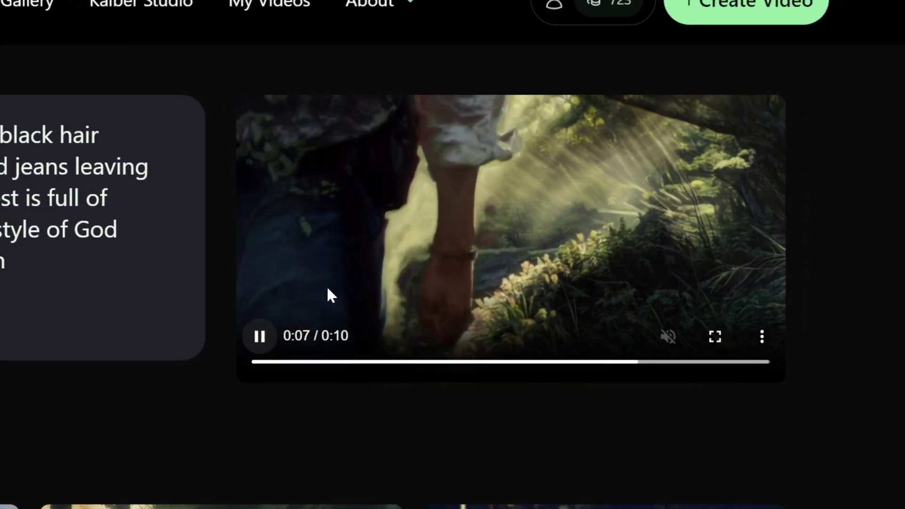
{"action": "left_click", "coordinate": [257, 340]}
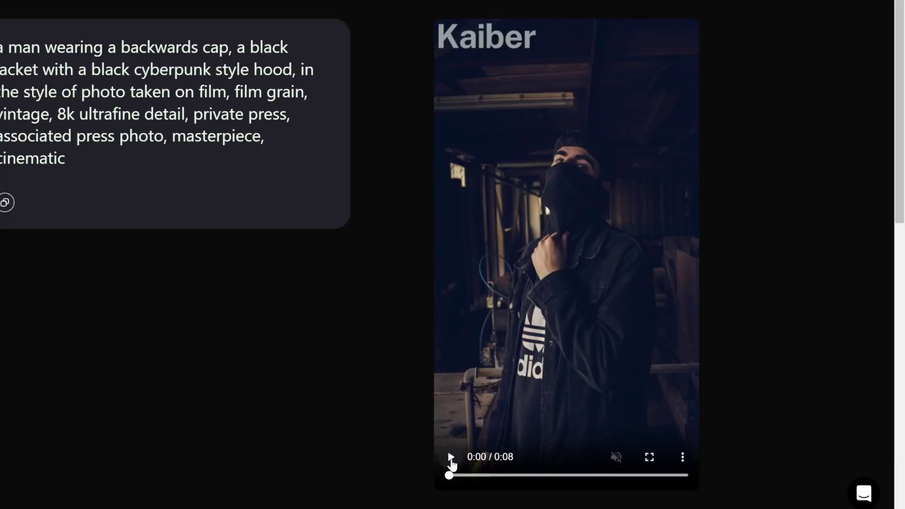
{"action": "left_click", "coordinate": [451, 458]}
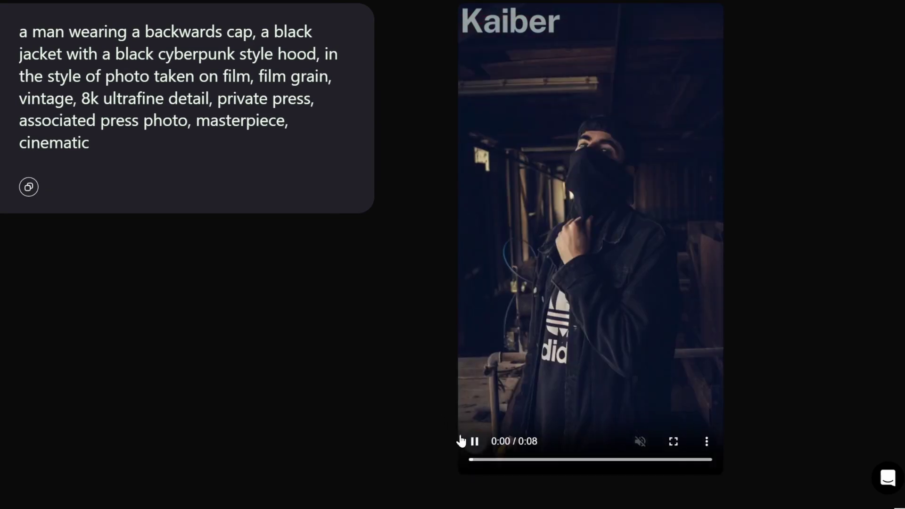
{"action": "left_click", "coordinate": [473, 443]}
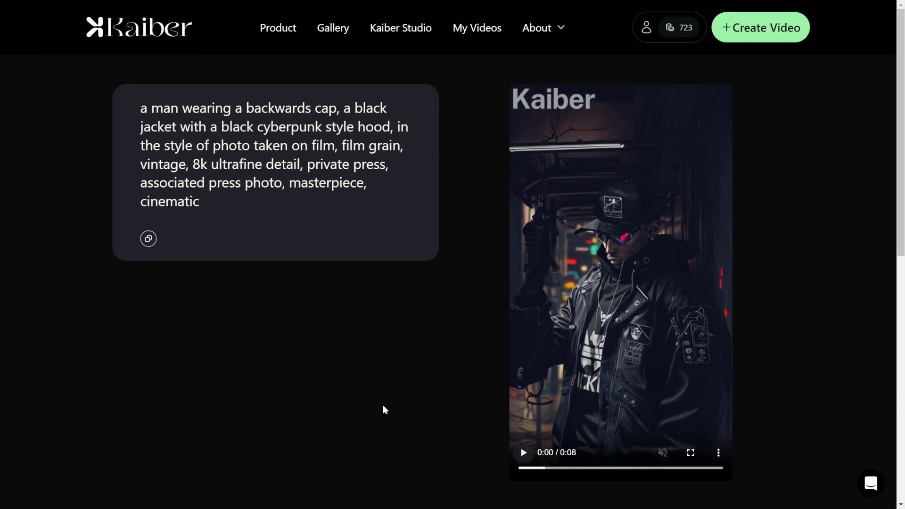
Step: Browse the related videos, viewing the man under the bridge and playing the monkey wearing a hat
{"action": "scroll", "coordinate": [383, 405], "scroll_direction": "down", "scroll_amount": 5}
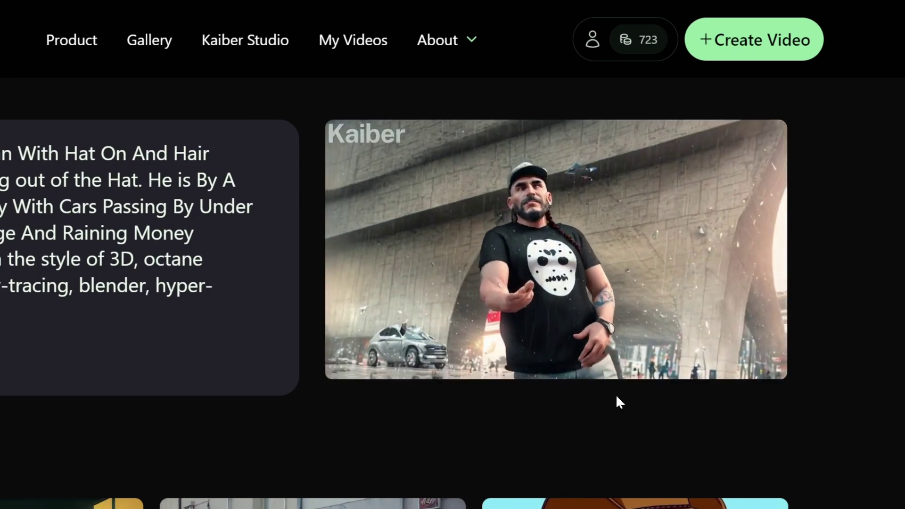
{"action": "mouse_move", "coordinate": [660, 379]}
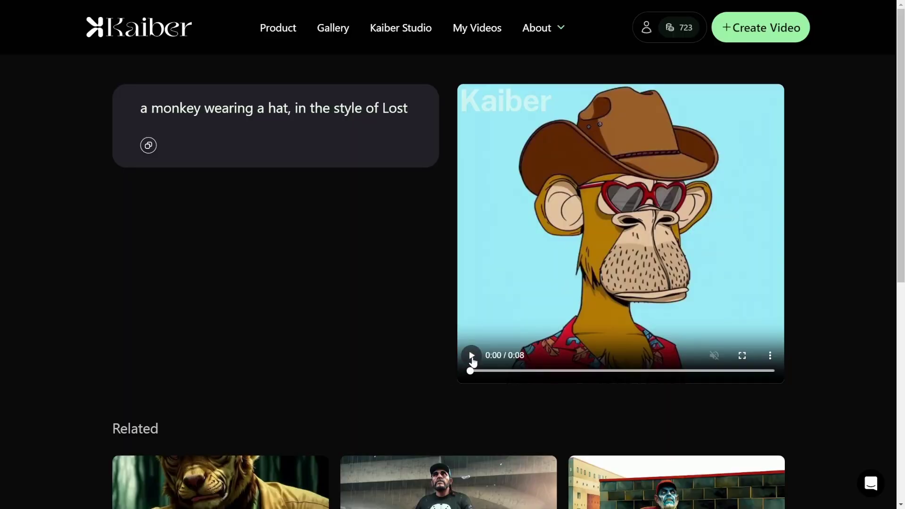
{"action": "left_click", "coordinate": [471, 356]}
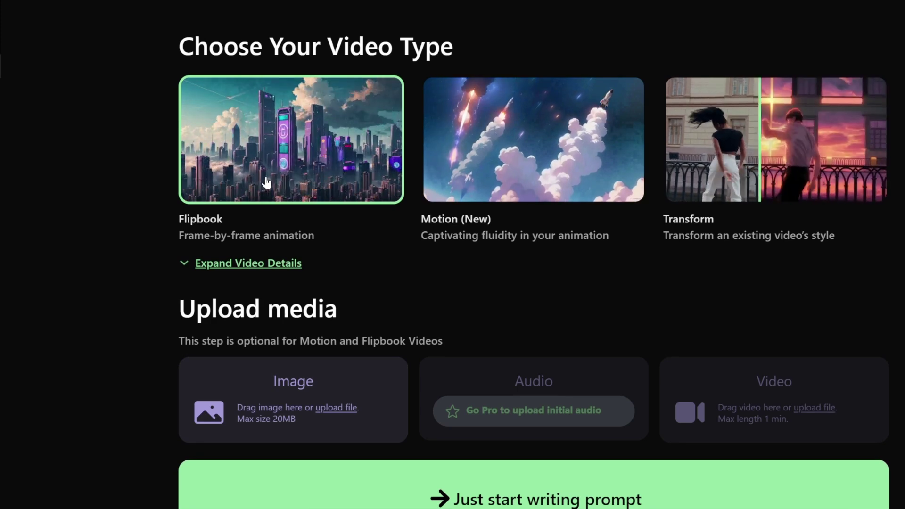
Step: Compare the Motion and Transform video types, choose Flipbook, and go straight to writing the prompt without uploading media
{"action": "left_click", "coordinate": [480, 153]}
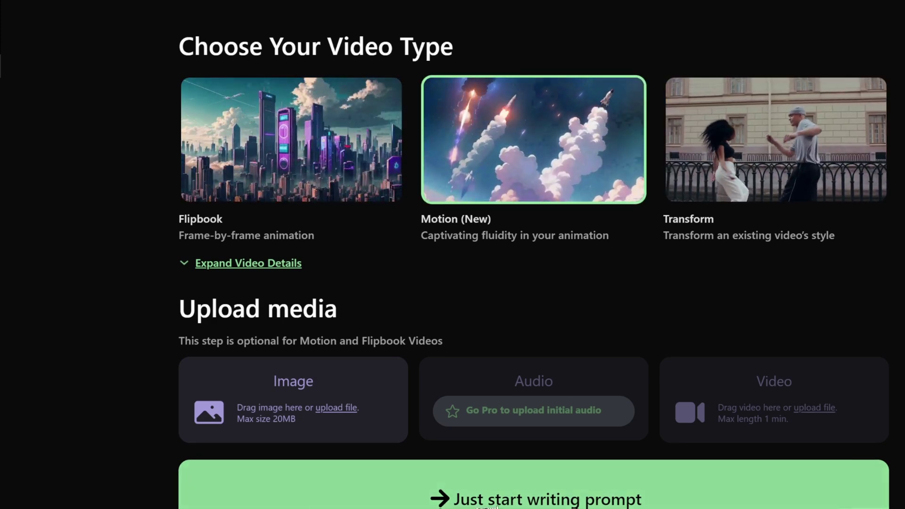
{"action": "left_click", "coordinate": [744, 169]}
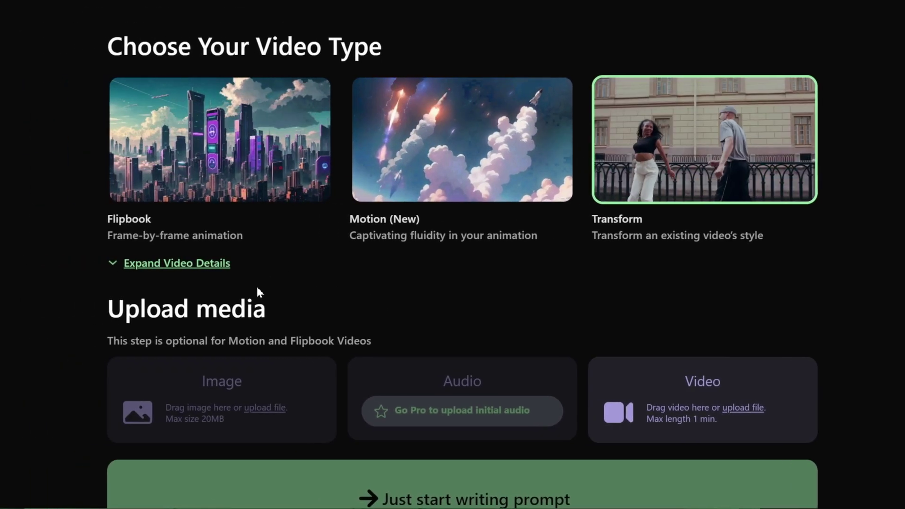
{"action": "left_click", "coordinate": [198, 169]}
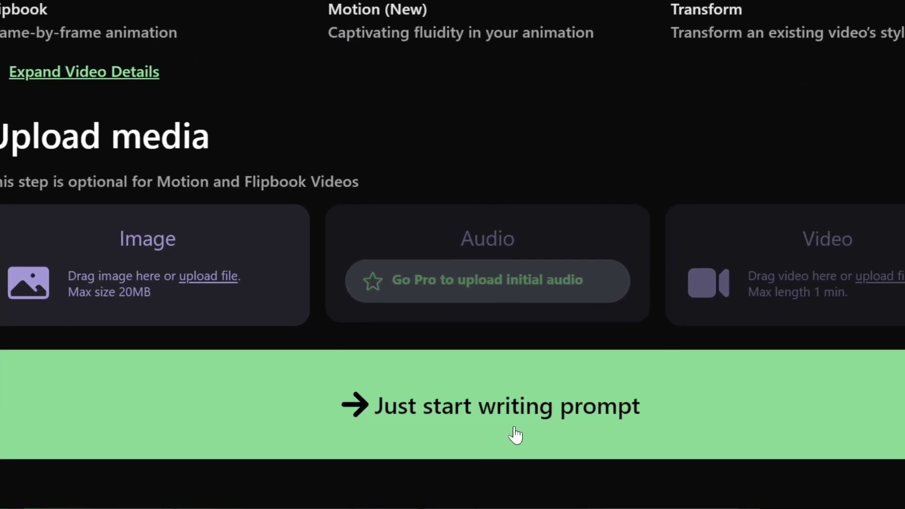
{"action": "left_click", "coordinate": [515, 434]}
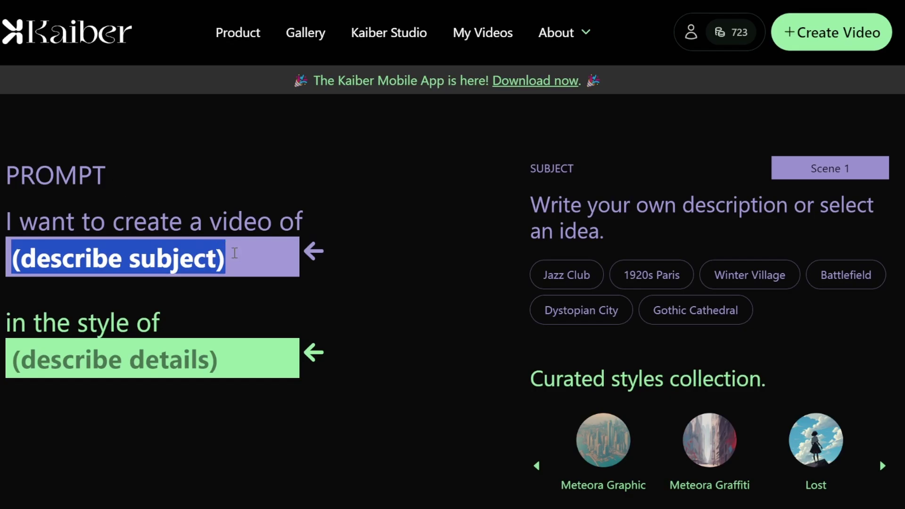
Step: Paste the description of a crystal-and-glass city with floating islands as the prompt subject and apply the Photo-Realistic style
{"action": "key", "text": "ctrl+v"}
{"action": "left_click", "coordinate": [200, 361]}
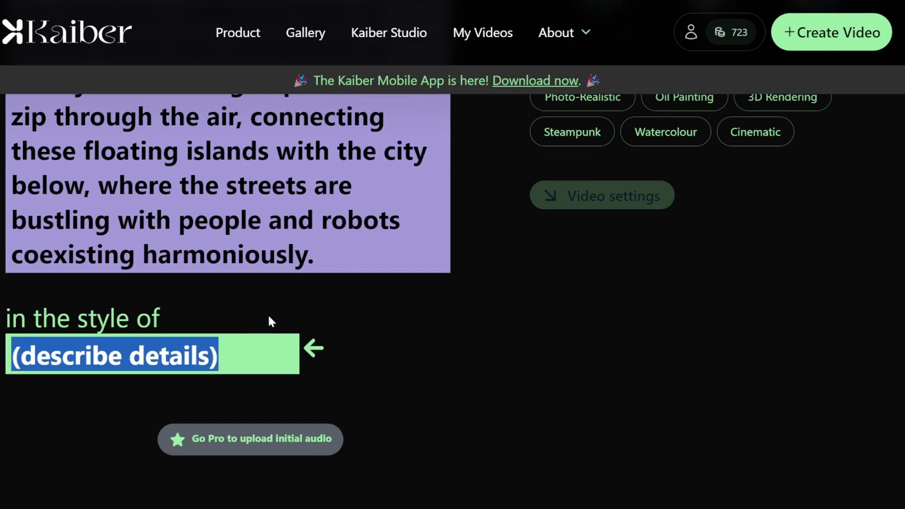
{"action": "scroll", "coordinate": [575, 281], "scroll_direction": "up", "scroll_amount": 5}
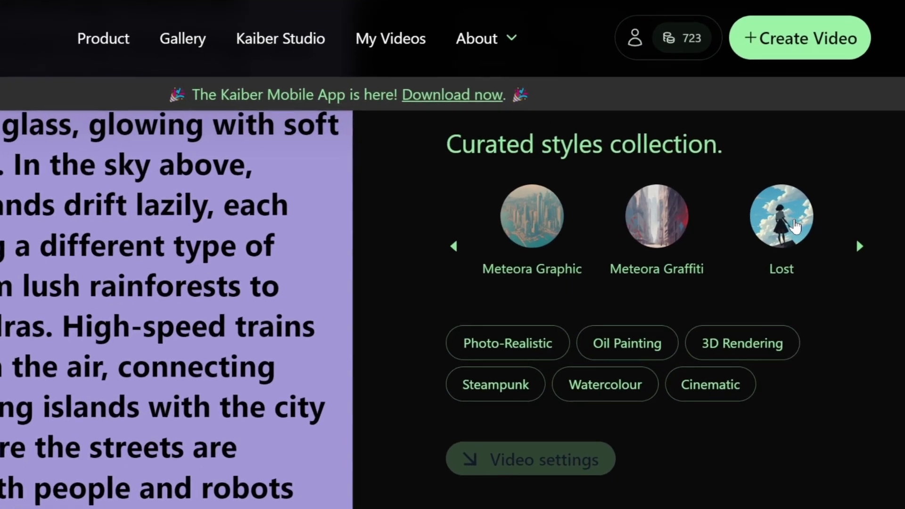
{"action": "left_click", "coordinate": [859, 246]}
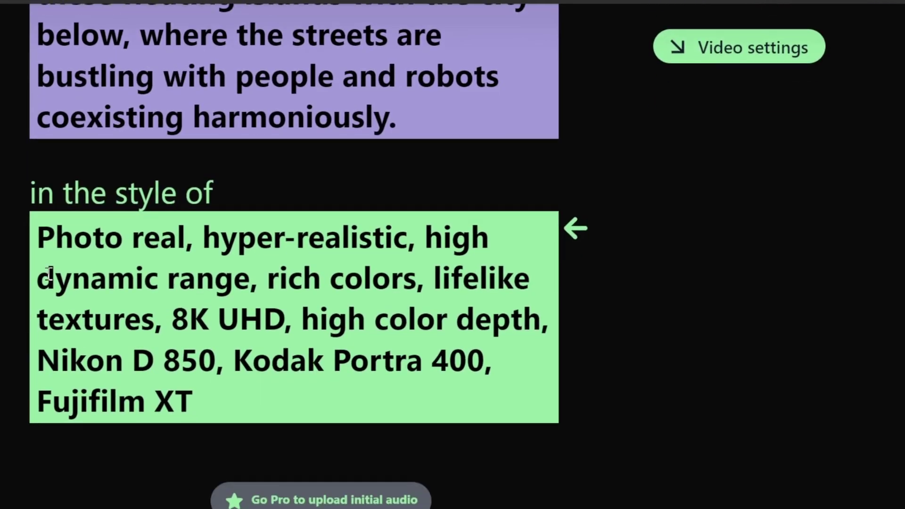
{"action": "left_click_drag", "start_coordinate": [41, 241], "coordinate": [293, 384]}
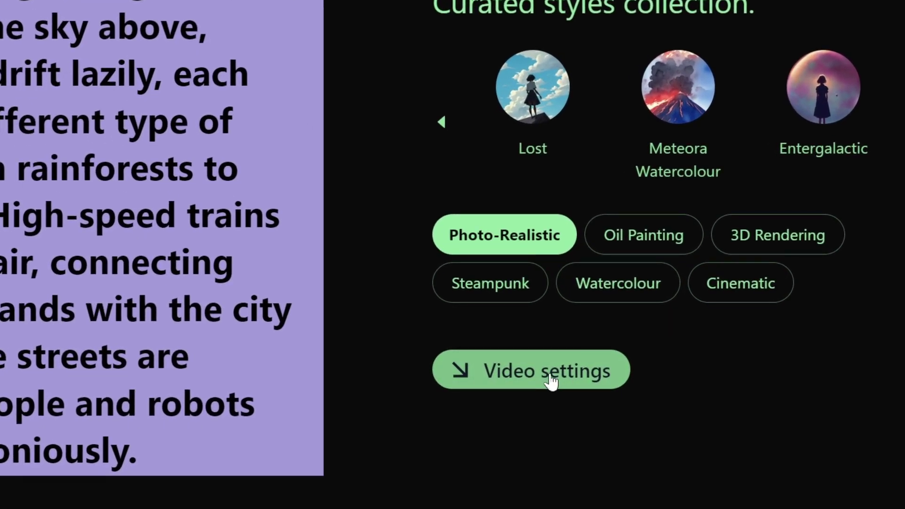
Step: Open the video settings and raise the Evolve amount to about the middle of its range
{"action": "left_click", "coordinate": [584, 374]}
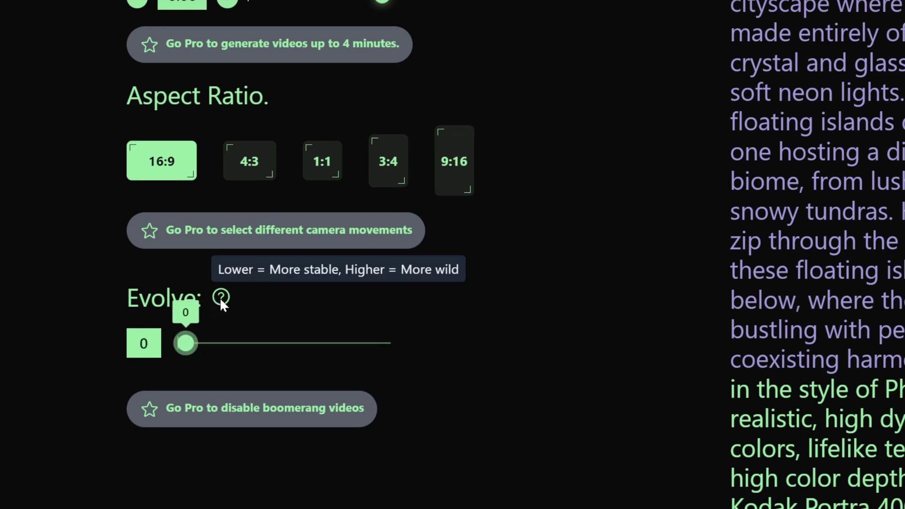
{"action": "left_click_drag", "start_coordinate": [185, 343], "coordinate": [285, 344]}
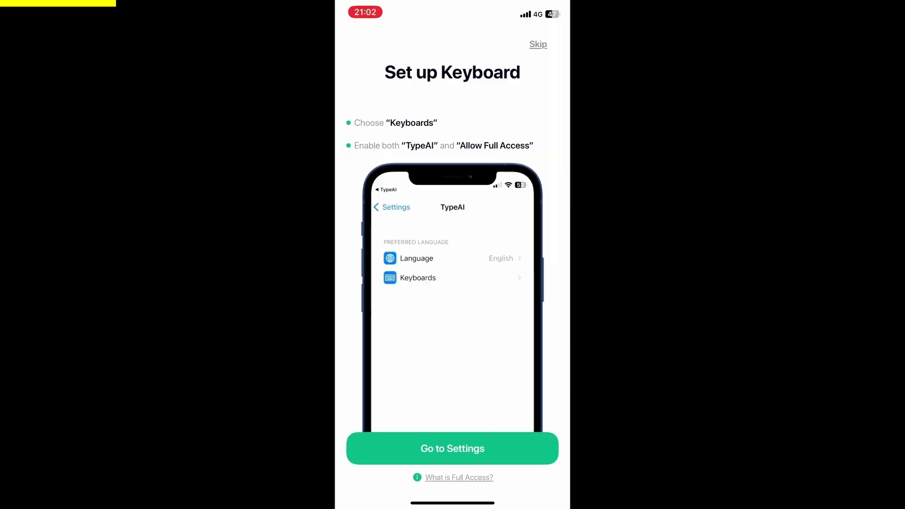
Step: Open the phone settings for TypeAI keyboard setup and switch to that keyboard in the Shopping list note
{"action": "left_click", "coordinate": [453, 448]}
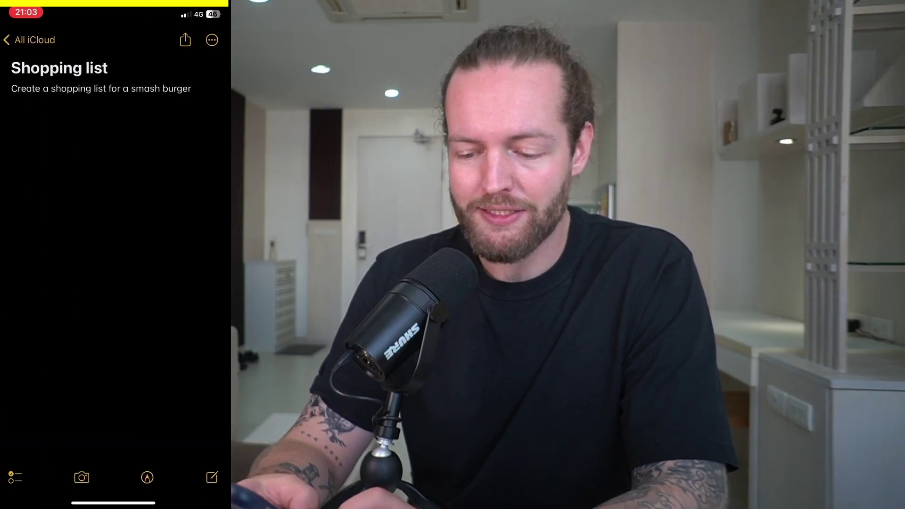
{"action": "left_click", "coordinate": [193, 89]}
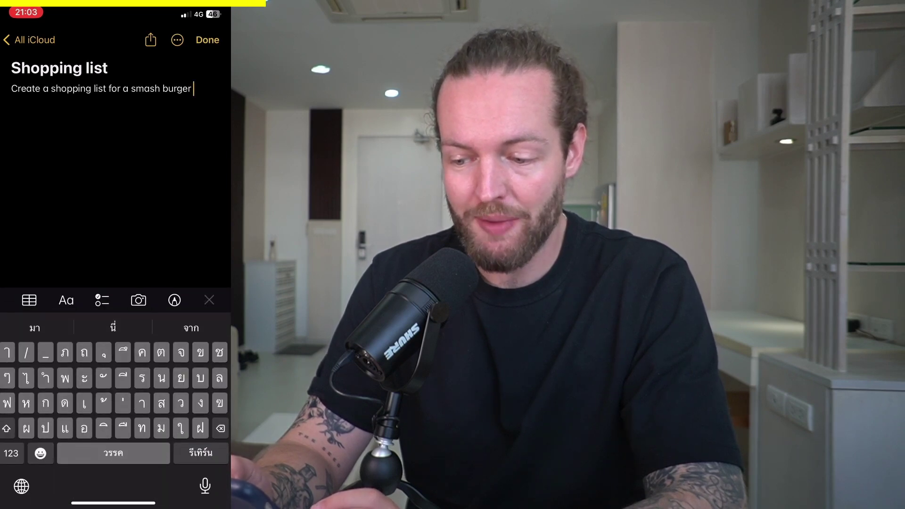
{"action": "left_click", "coordinate": [21, 486]}
Step: Run Ask AI on the line "Create a shopping list for a smash burger" and review the generated list
{"action": "triple_click", "coordinate": [95, 88]}
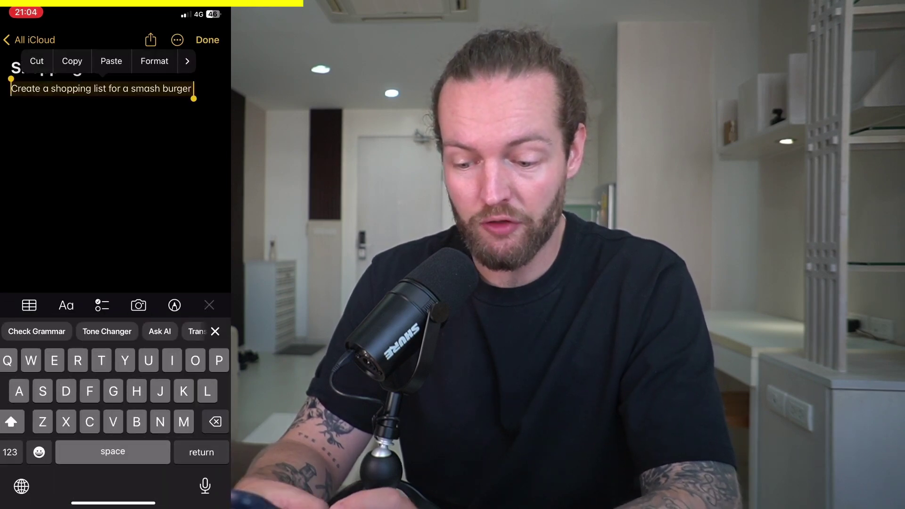
{"action": "left_click", "coordinate": [130, 327]}
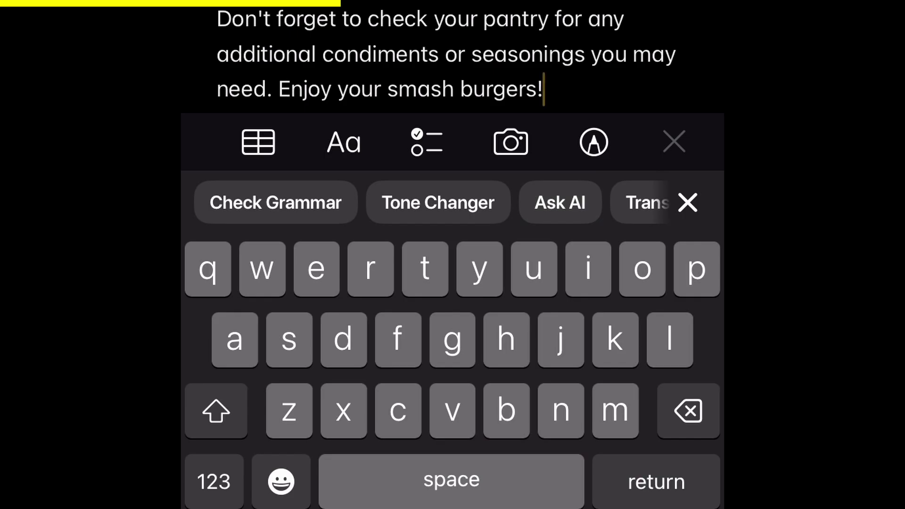
{"action": "scroll", "coordinate": [113, 179], "scroll_direction": "up", "scroll_amount": 5}
{"action": "scroll", "coordinate": [113, 179], "scroll_direction": "down", "scroll_amount": 2}
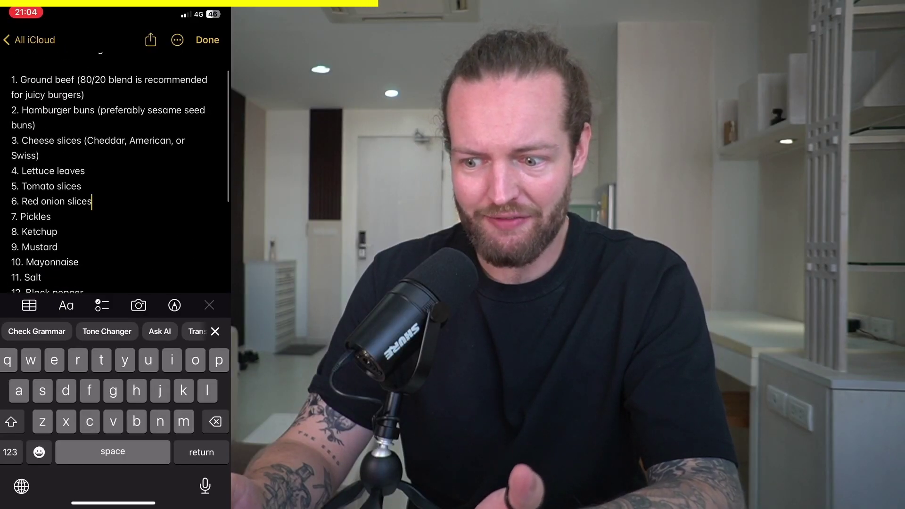
{"action": "scroll", "coordinate": [113, 179], "scroll_direction": "up", "scroll_amount": 3}
{"action": "scroll", "coordinate": [113, 179], "scroll_direction": "down", "scroll_amount": 4}
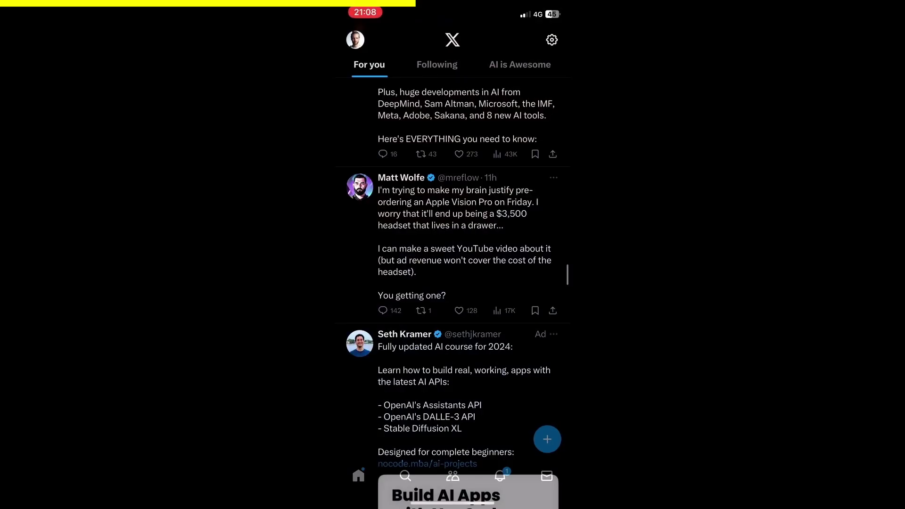
Step: In X, start a post reading "Write a tweet about AI Singularity" and open the TypeAI writing tools
{"action": "left_click", "coordinate": [547, 438]}
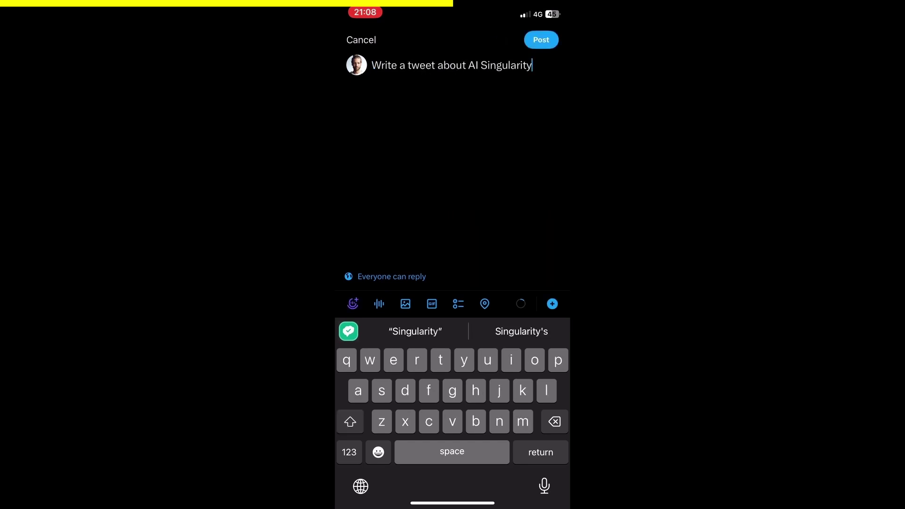
{"action": "left_click", "coordinate": [348, 331]}
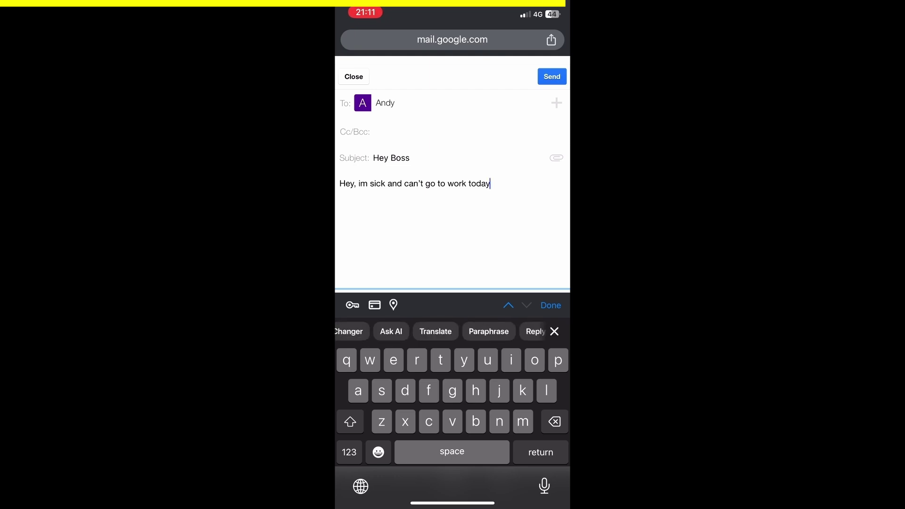
Step: In Gmail, paraphrase the message "Hey, im sick and can't go to work today" with TypeAI
{"action": "left_click", "coordinate": [489, 331]}
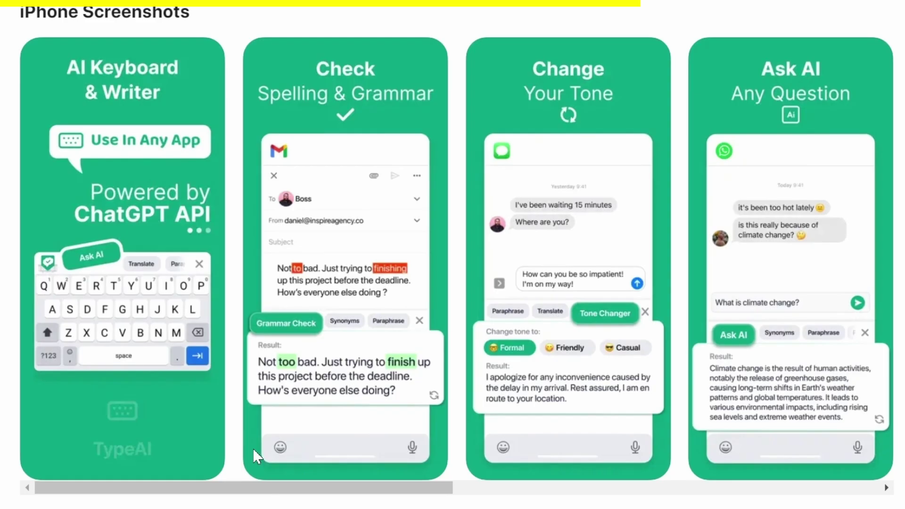
Step: Look through the TypeAI App Store page, including its remaining iPhone screenshots
{"action": "left_click_drag", "start_coordinate": [277, 492], "coordinate": [711, 487]}
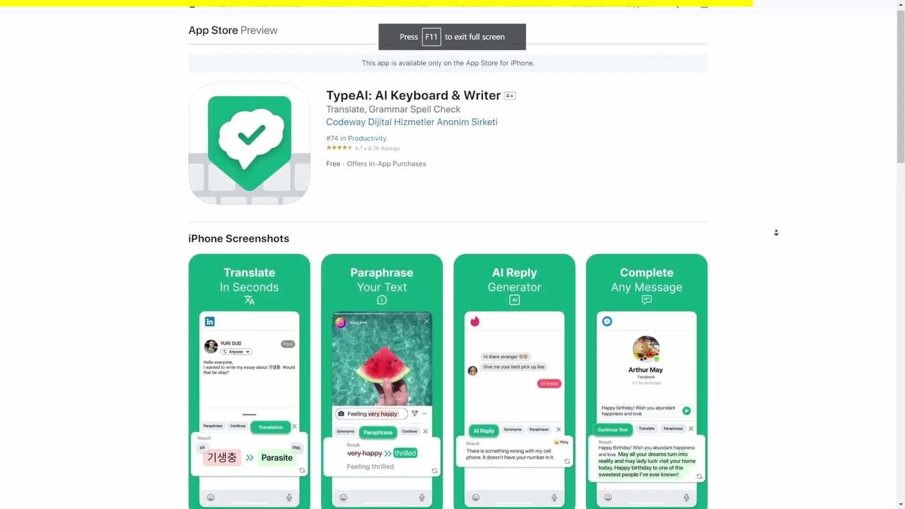
{"action": "scroll", "coordinate": [448, 255], "scroll_direction": "down", "scroll_amount": 2}
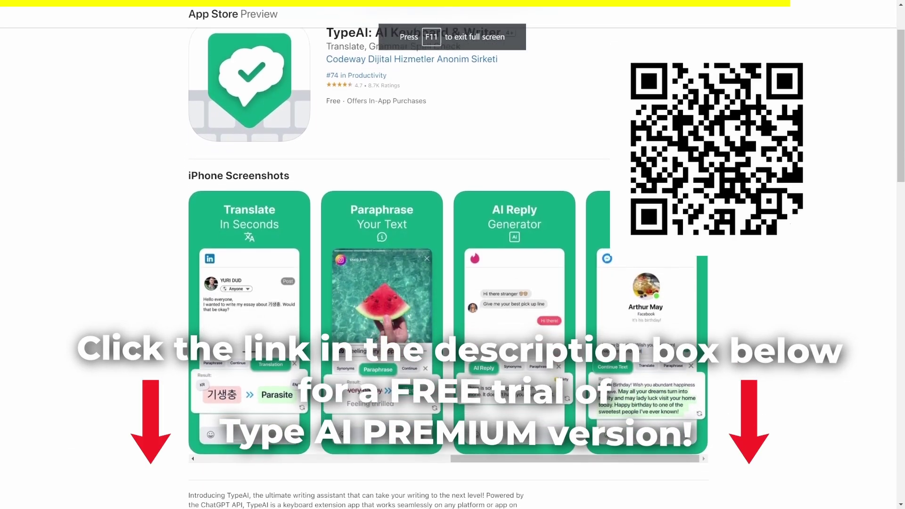
{"action": "scroll", "coordinate": [447, 255], "scroll_direction": "down", "scroll_amount": 2}
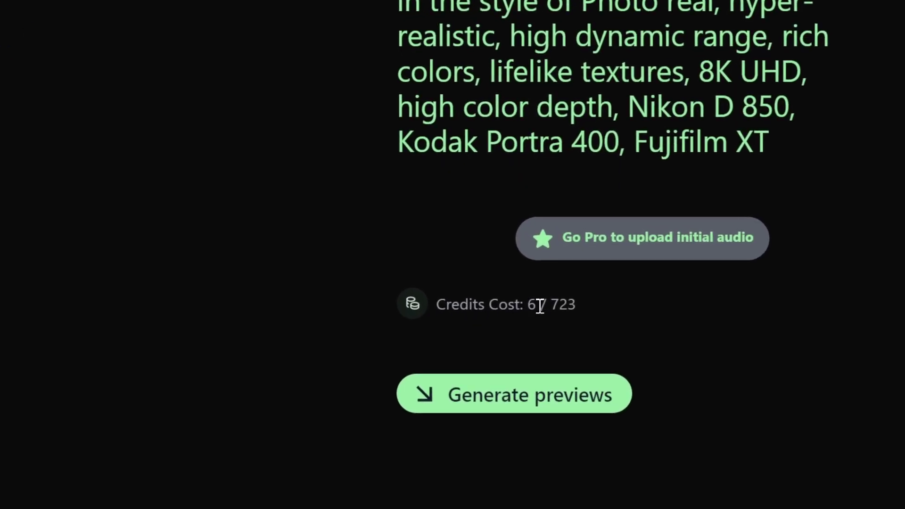
Step: Generate previews for the futuristic cityscape prompt, select the glowing island city frame and create the video
{"action": "left_click", "coordinate": [541, 402]}
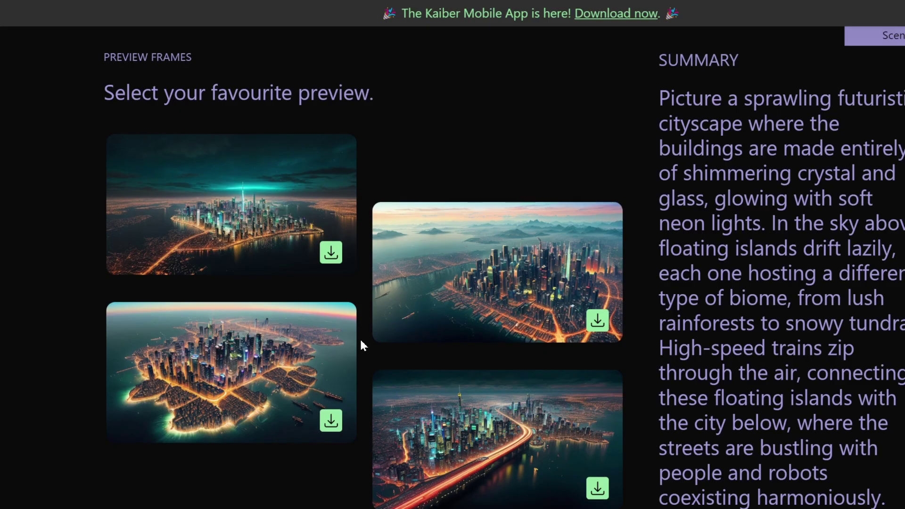
{"action": "scroll", "coordinate": [360, 338], "scroll_direction": "down", "scroll_amount": 3}
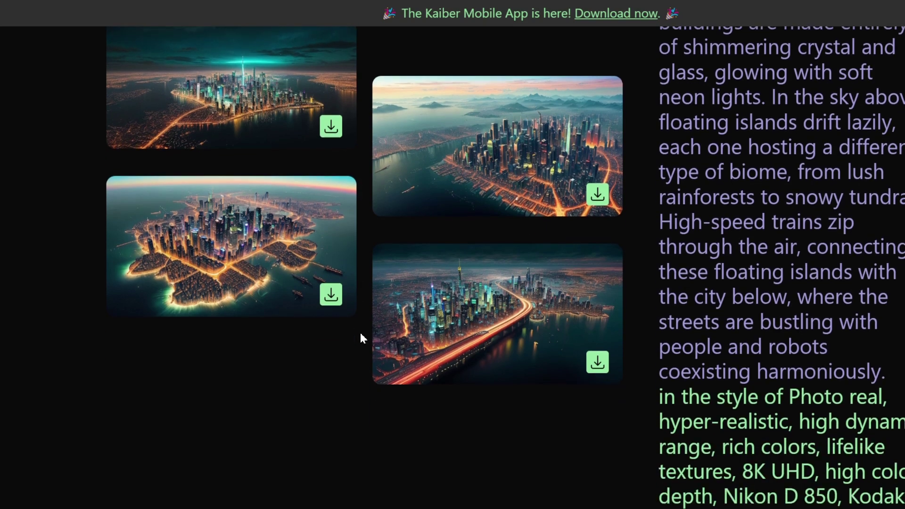
{"action": "scroll", "coordinate": [283, 226], "scroll_direction": "up", "scroll_amount": 2}
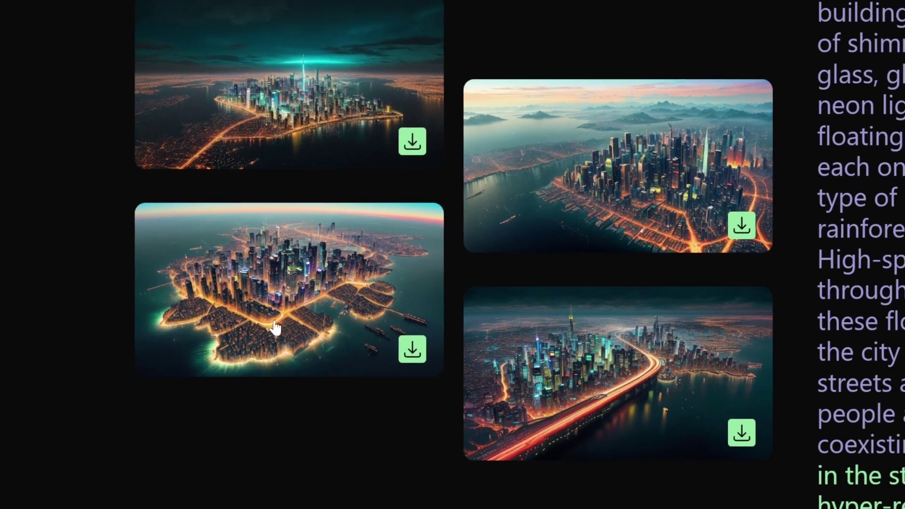
{"action": "left_click", "coordinate": [275, 327]}
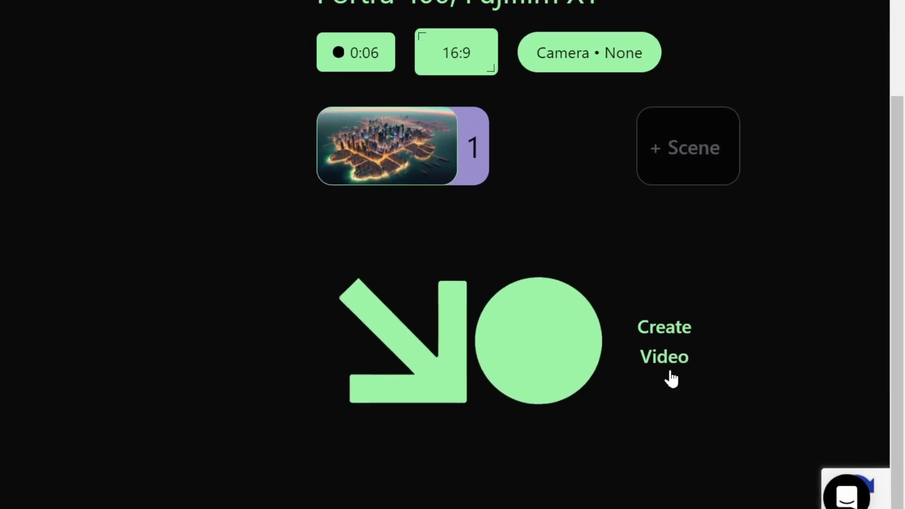
{"action": "left_click", "coordinate": [672, 378]}
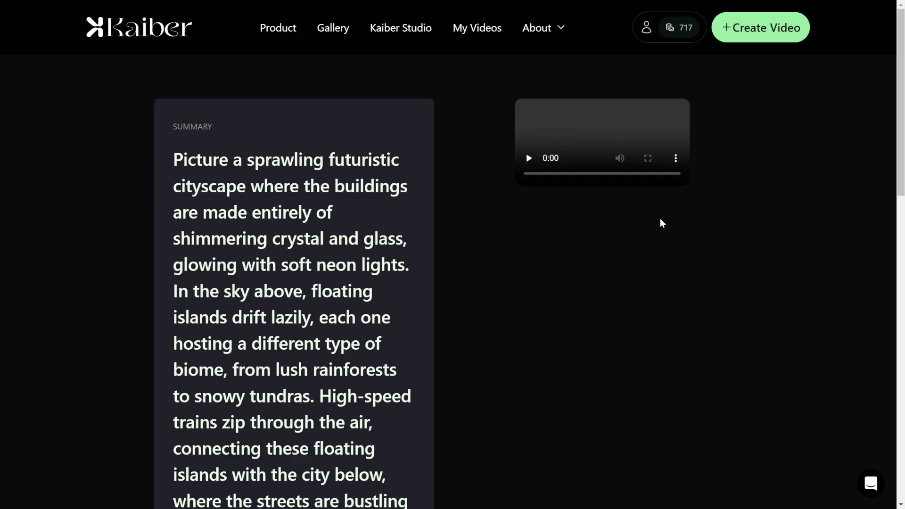
Step: Play the generated cityscape video in full screen
{"action": "double_click", "coordinate": [643, 179]}
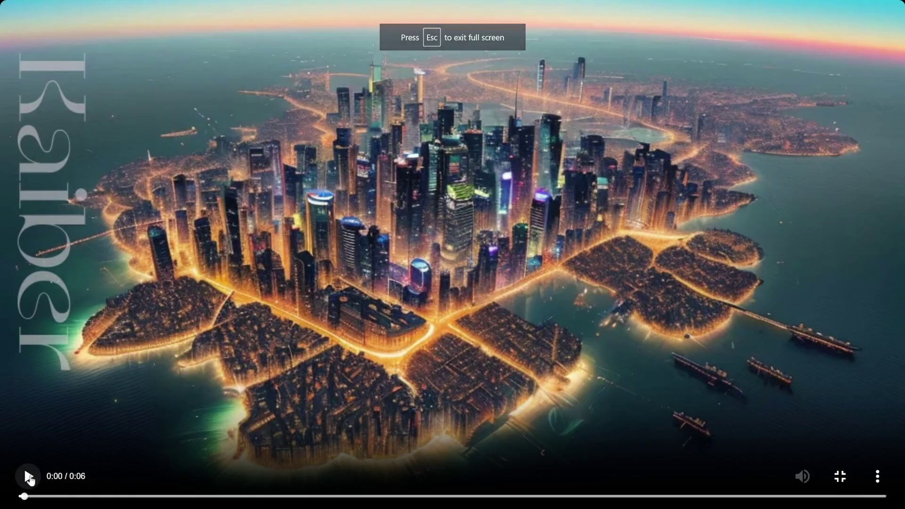
{"action": "left_click", "coordinate": [29, 477]}
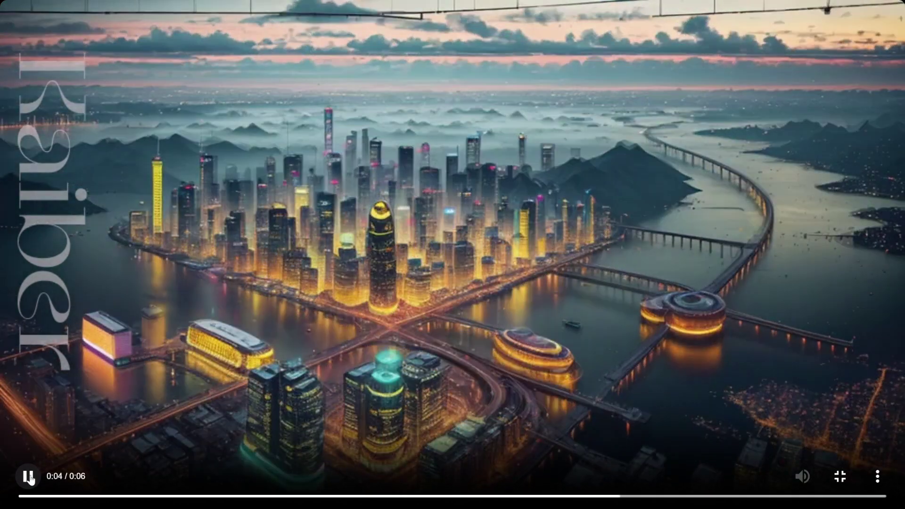
{"action": "left_click", "coordinate": [27, 476]}
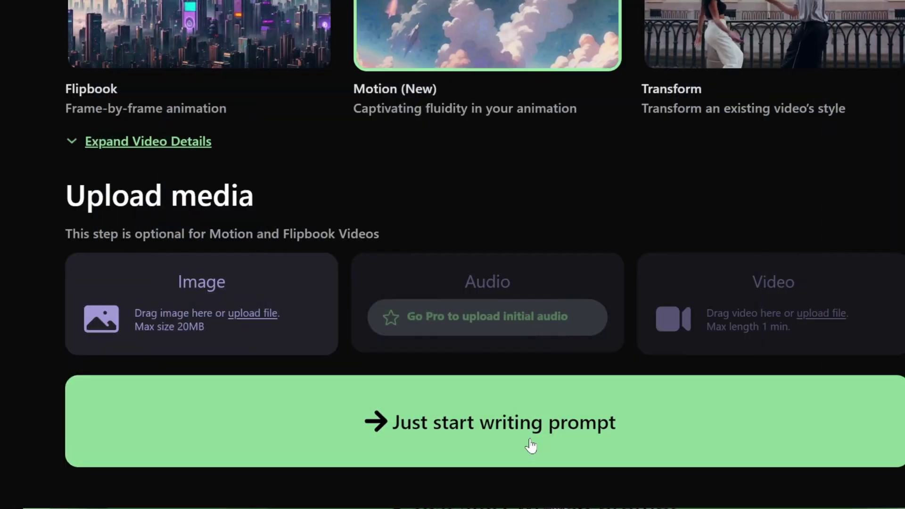
Step: Start a Motion video from a written prompt, enter the futuristic cityscape description and apply the Cinematic style
{"action": "left_click", "coordinate": [530, 440]}
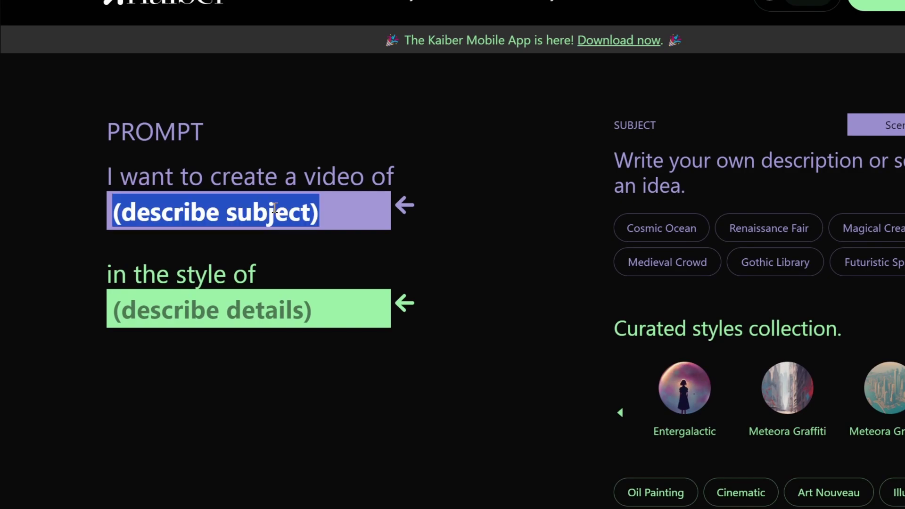
{"action": "left_click", "coordinate": [455, 338]}
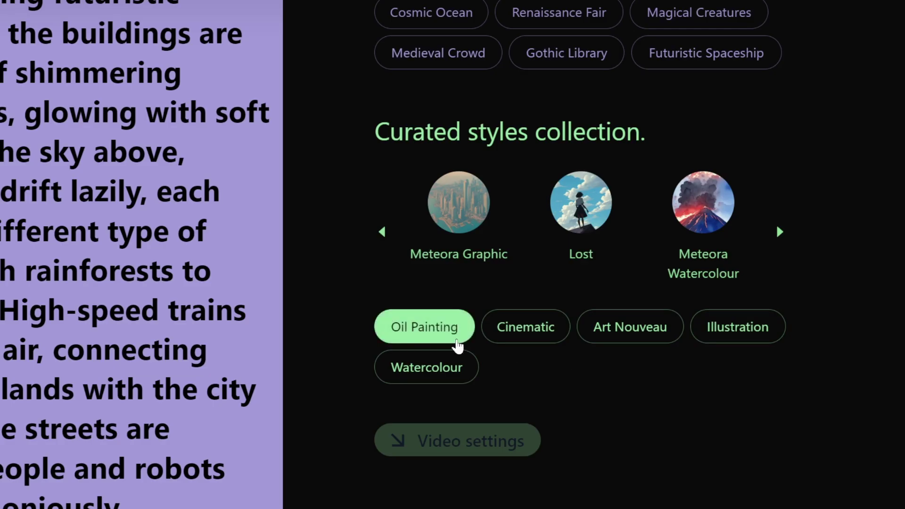
{"action": "left_click", "coordinate": [608, 330]}
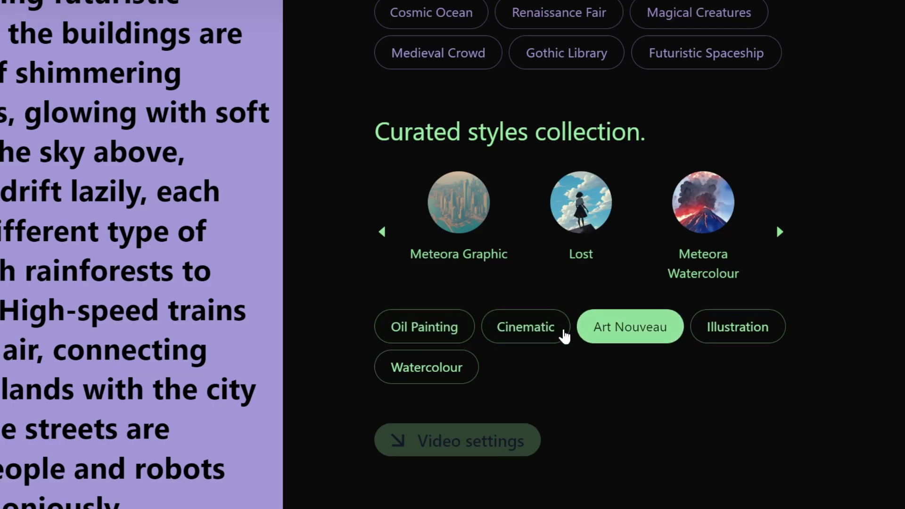
{"action": "left_click", "coordinate": [516, 332]}
{"action": "left_click", "coordinate": [500, 316]}
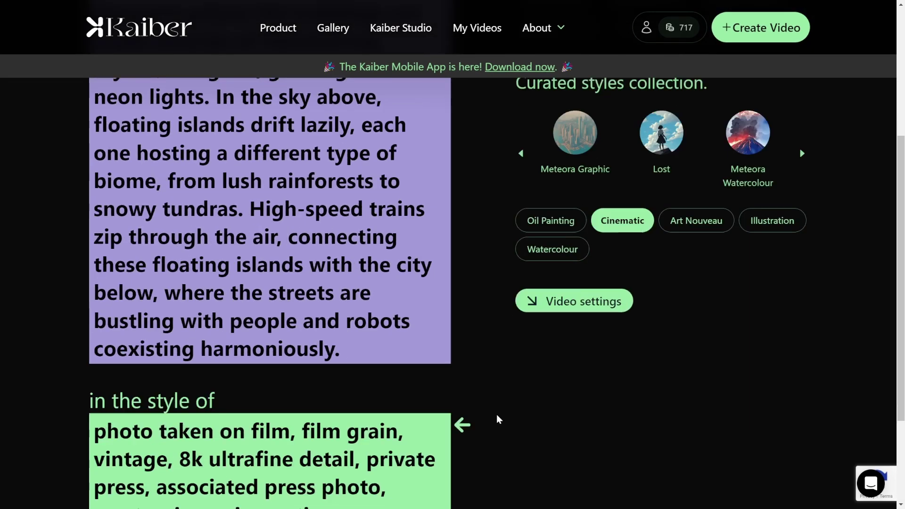
{"action": "scroll", "coordinate": [575, 240], "scroll_direction": "down", "scroll_amount": 3}
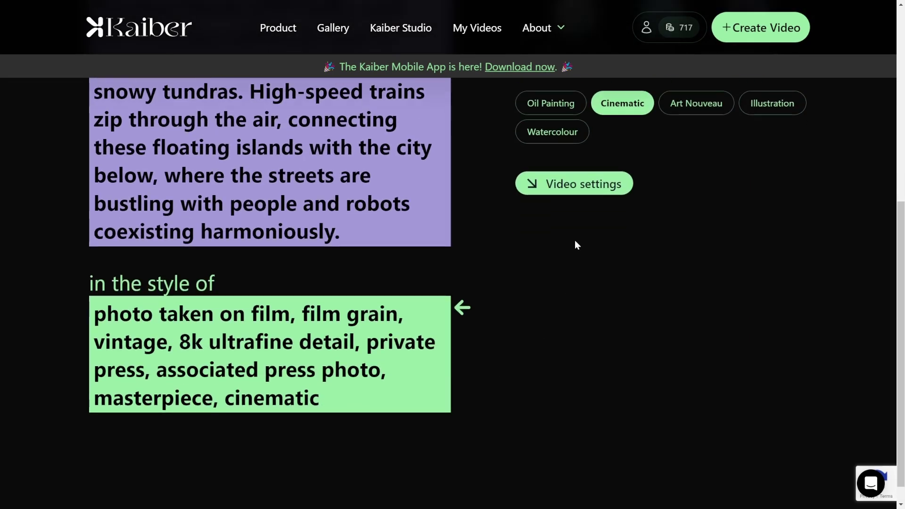
Step: Set the cityscape video to 0:07, 16:9 and Evolve 6, then generate and review its preview frames
{"action": "left_click", "coordinate": [583, 187]}
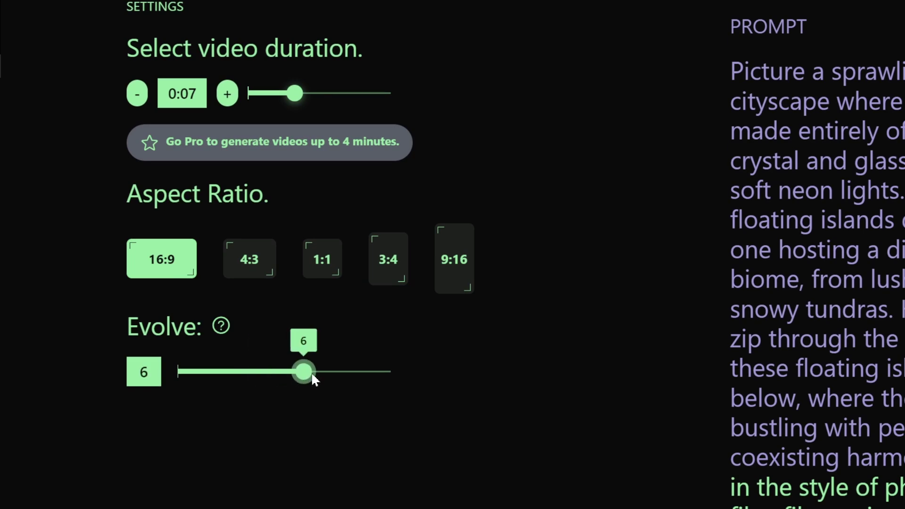
{"action": "scroll", "coordinate": [347, 434], "scroll_direction": "down", "scroll_amount": 6}
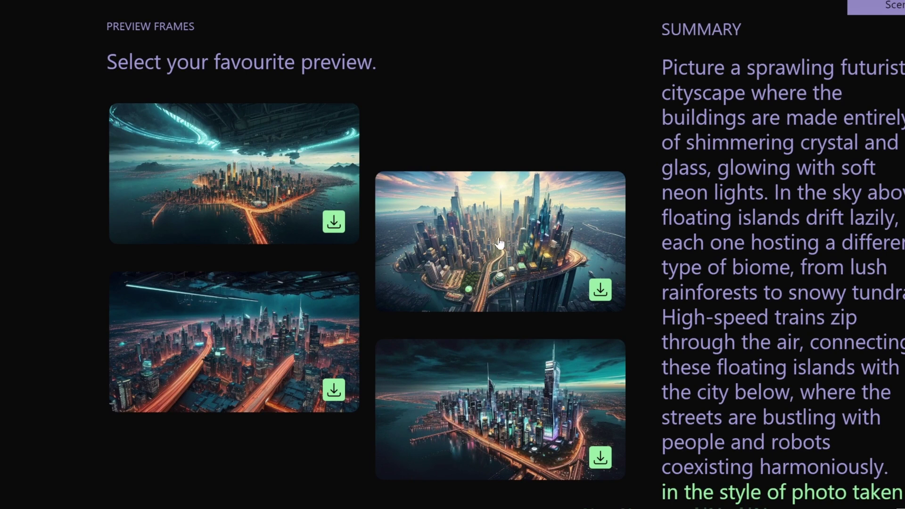
{"action": "scroll", "coordinate": [570, 279], "scroll_direction": "down", "scroll_amount": 3}
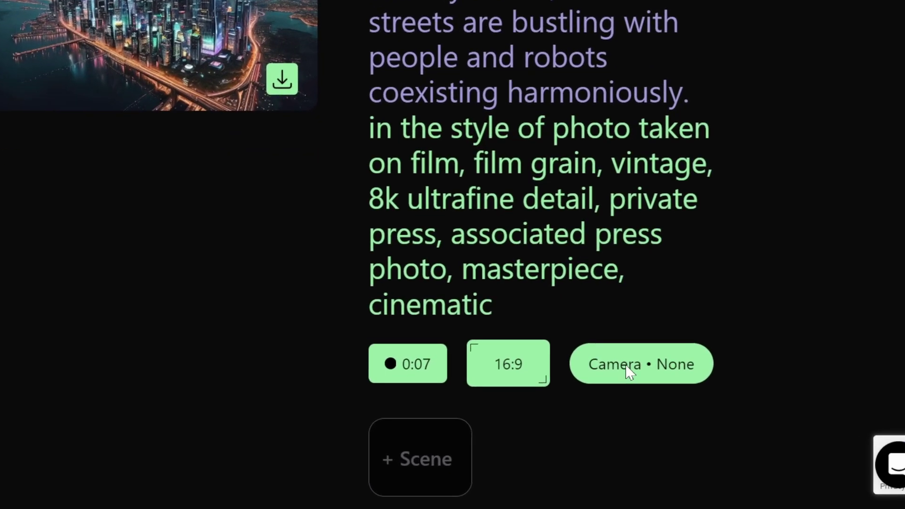
{"action": "scroll", "coordinate": [628, 371], "scroll_direction": "down", "scroll_amount": 5}
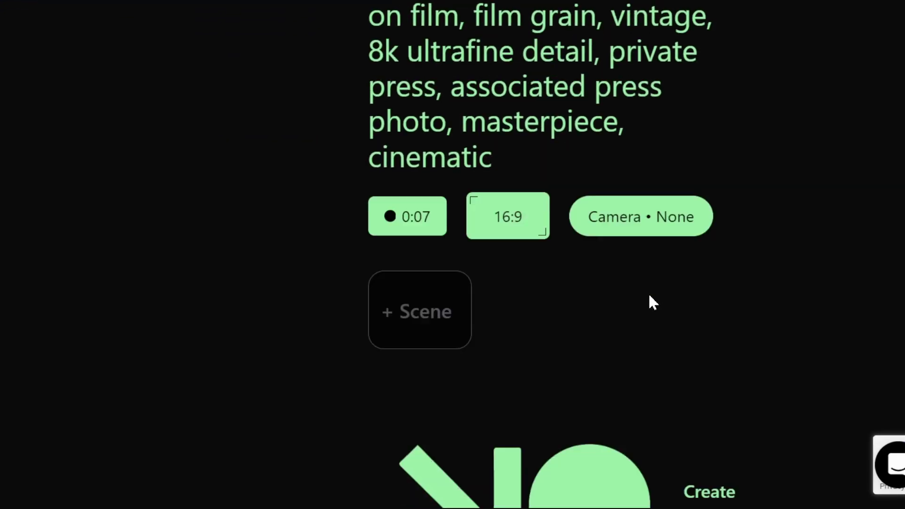
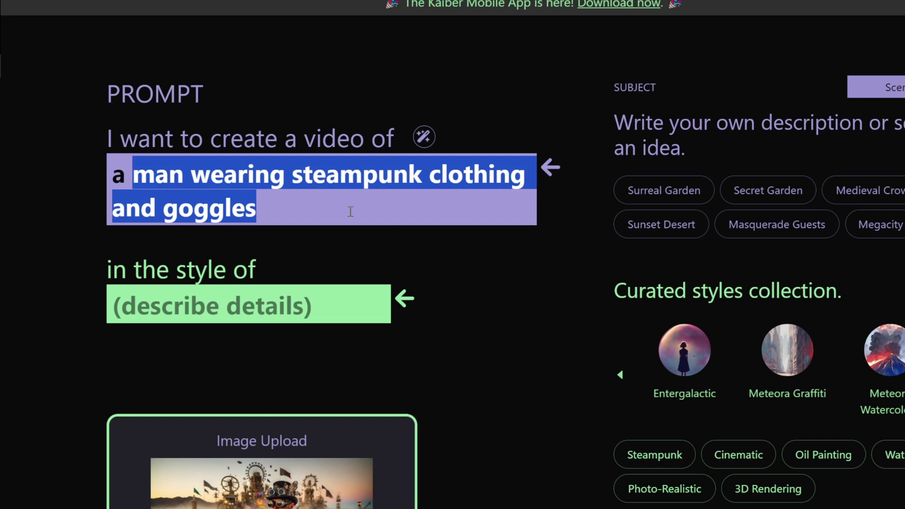
Step: Enter the subject "a man wearing steampunk clothing and goggles" for the uploaded image and apply the Steampunk style
{"action": "left_click", "coordinate": [350, 211]}
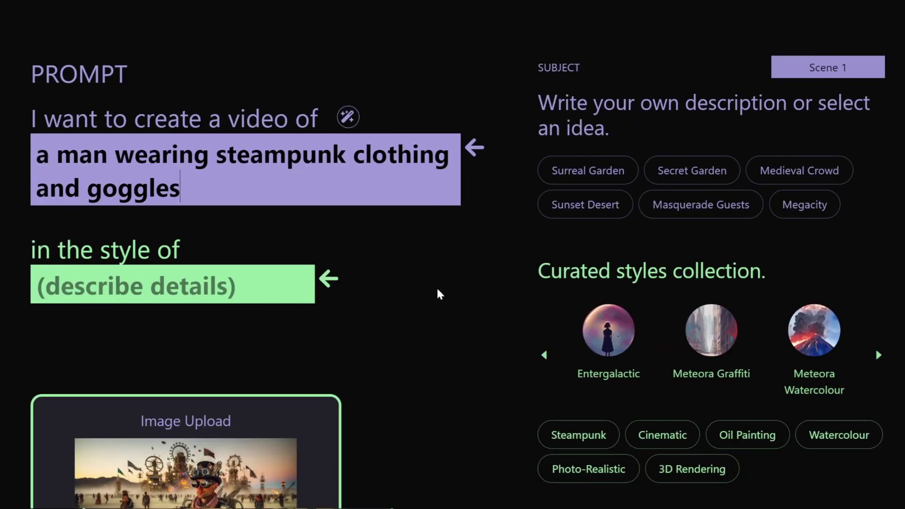
{"action": "left_click", "coordinate": [579, 434]}
{"action": "scroll", "coordinate": [499, 424], "scroll_direction": "down", "scroll_amount": 5}
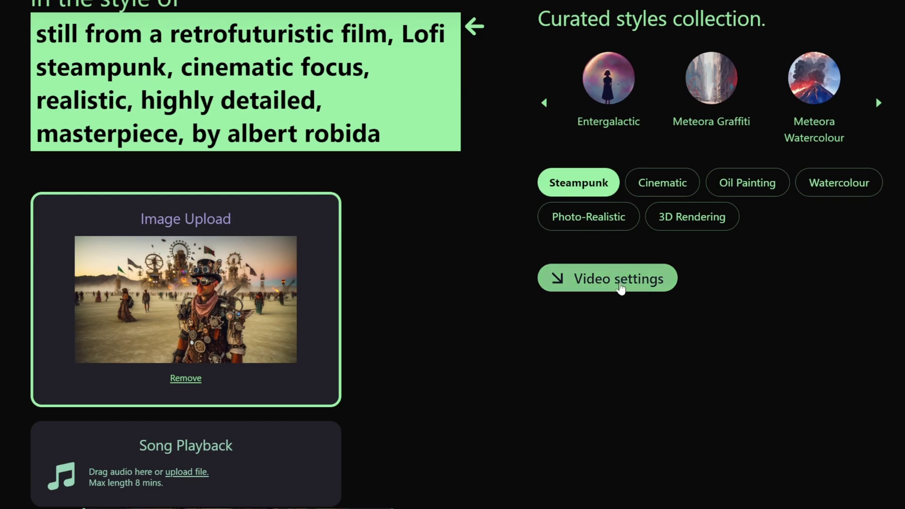
Step: Set the steampunk video to 0:09 with Zoom In and Evolve 4, generate previews and select a preview frame
{"action": "left_click", "coordinate": [620, 282]}
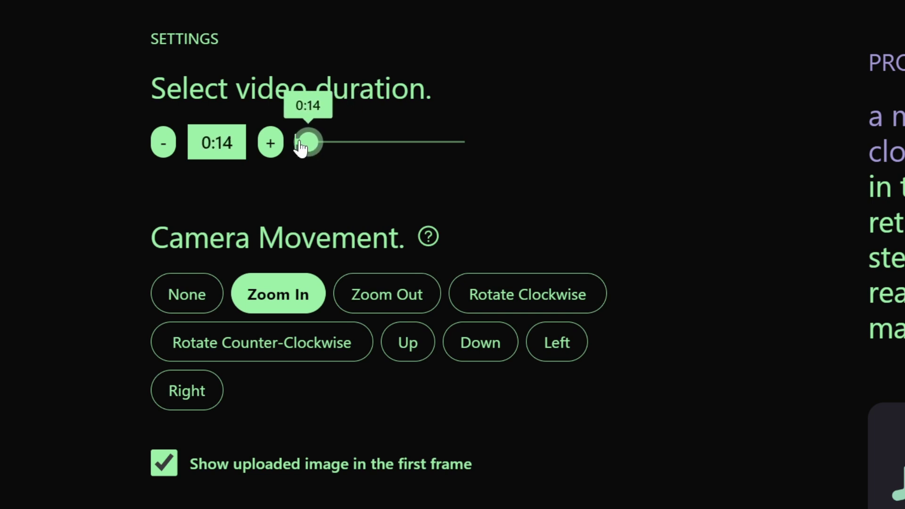
{"action": "scroll", "coordinate": [333, 186], "scroll_direction": "down", "scroll_amount": 5}
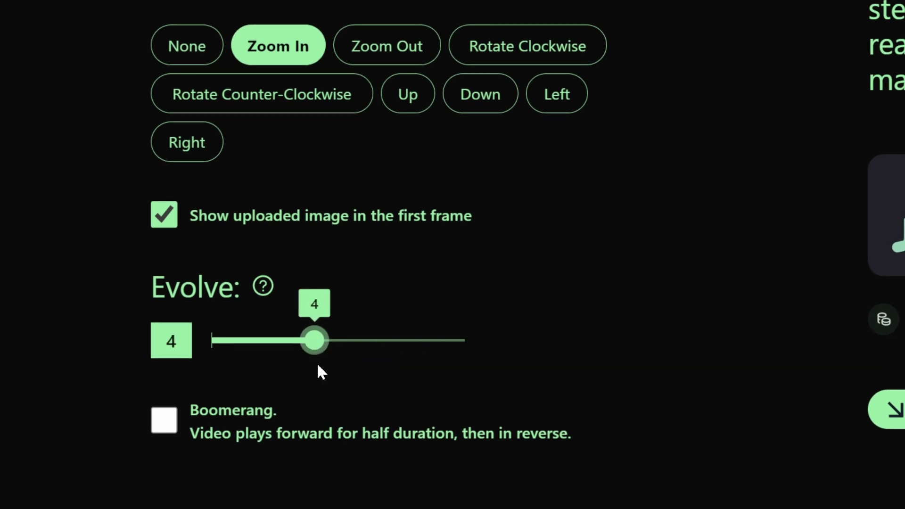
{"action": "scroll", "coordinate": [320, 372], "scroll_direction": "down", "scroll_amount": 2}
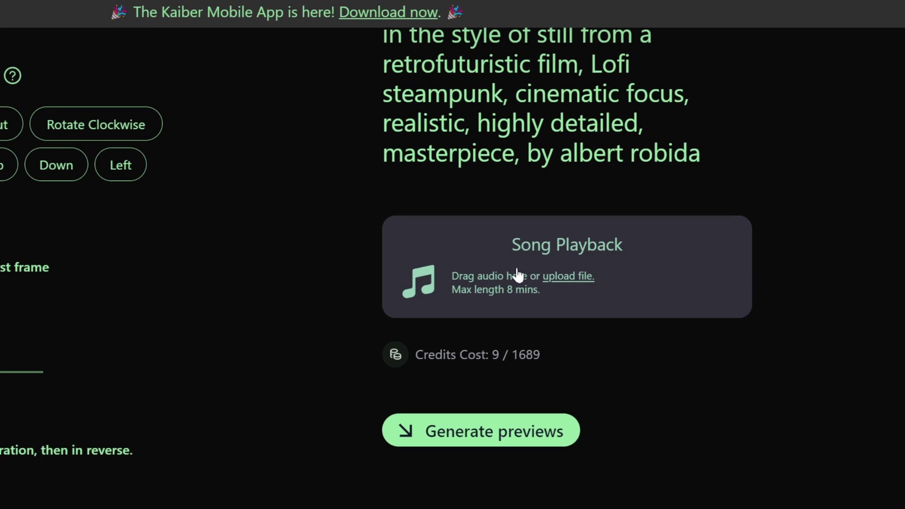
{"action": "left_click", "coordinate": [492, 443]}
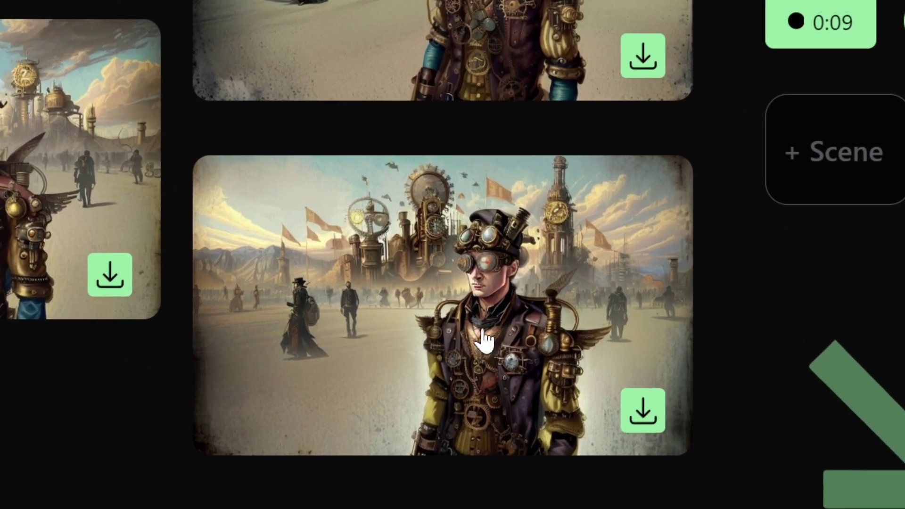
{"action": "left_click", "coordinate": [436, 335]}
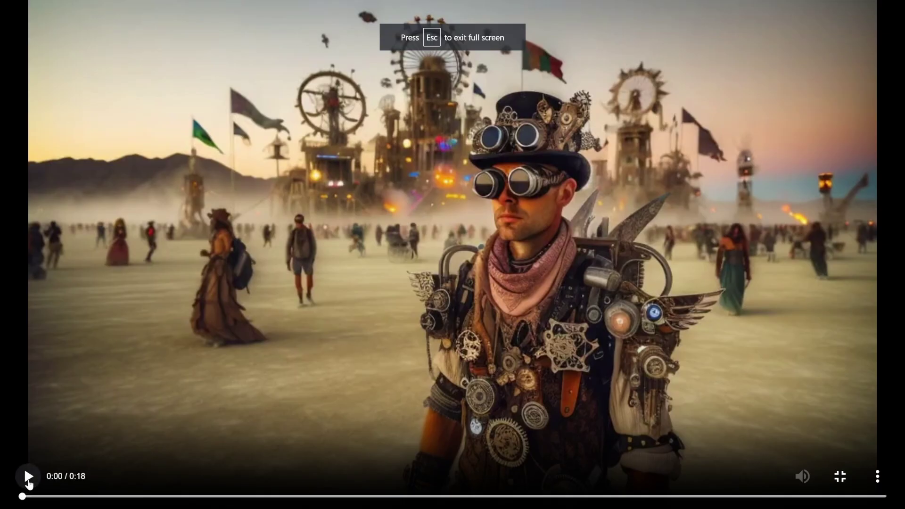
Step: Play the steampunk video and the other example videos in full screen
{"action": "left_click", "coordinate": [28, 480]}
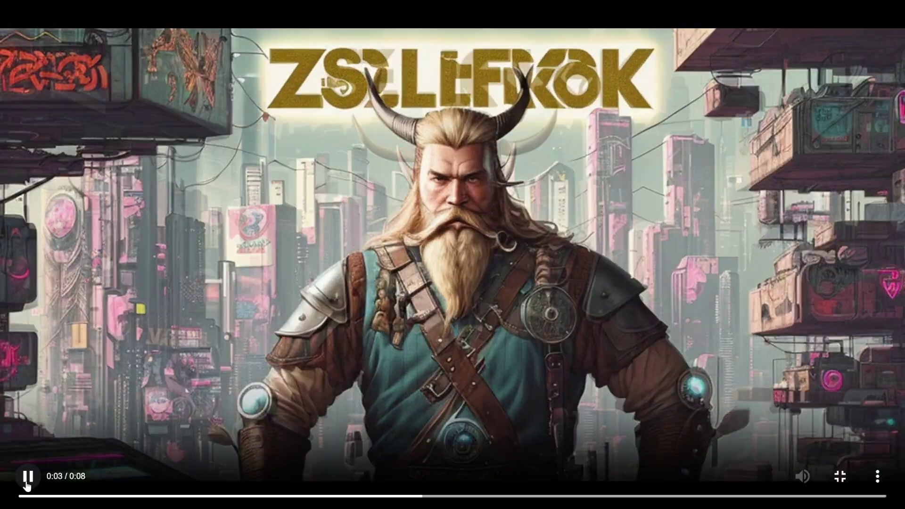
{"action": "left_click", "coordinate": [21, 497]}
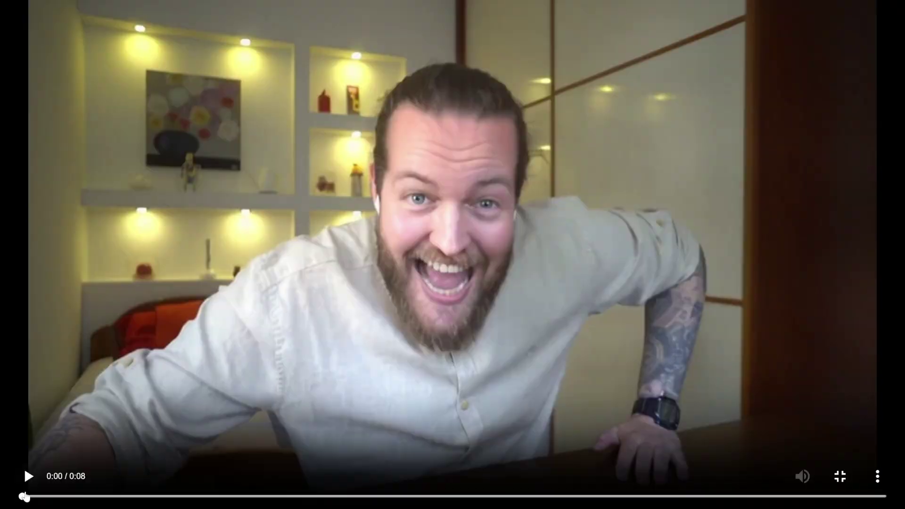
{"action": "left_click", "coordinate": [29, 479]}
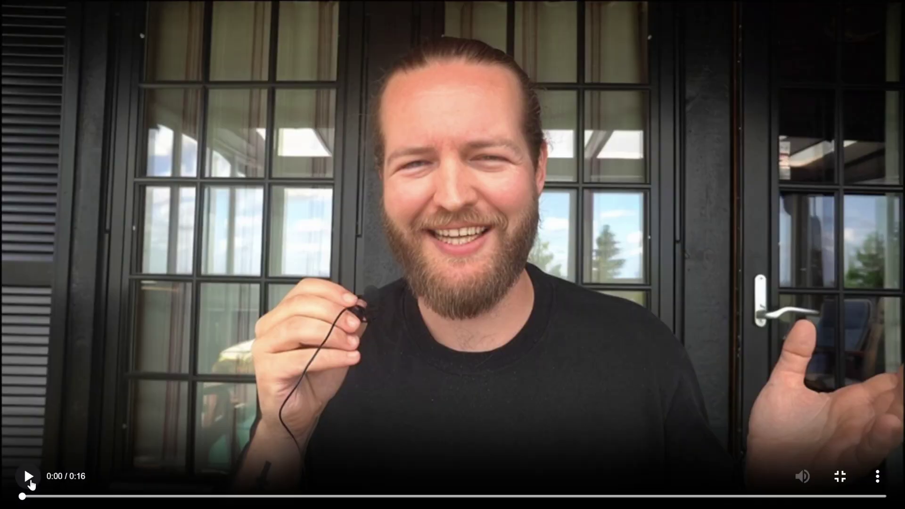
{"action": "left_click", "coordinate": [29, 480]}
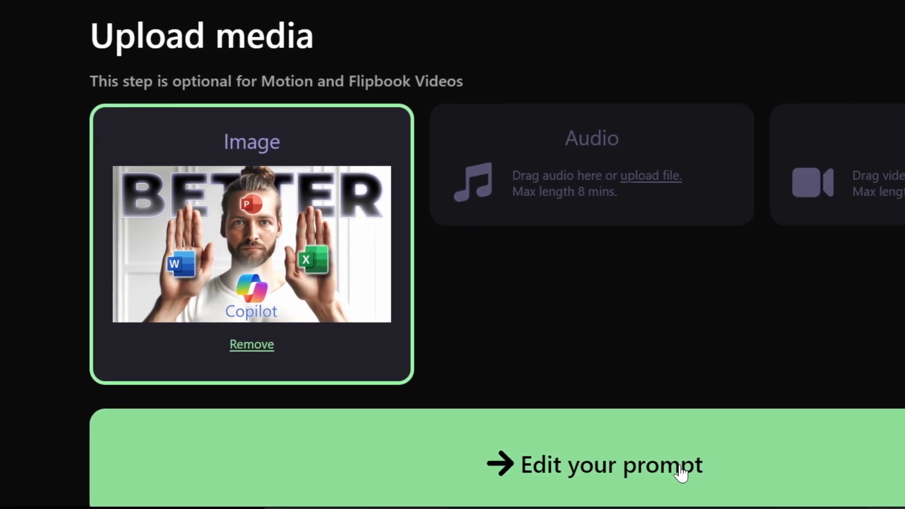
Step: For the uploaded thumbnail image, write the prompt "a man is holding up his hands in front of him, logos floating around" in Illustration style
{"action": "left_click", "coordinate": [800, 469]}
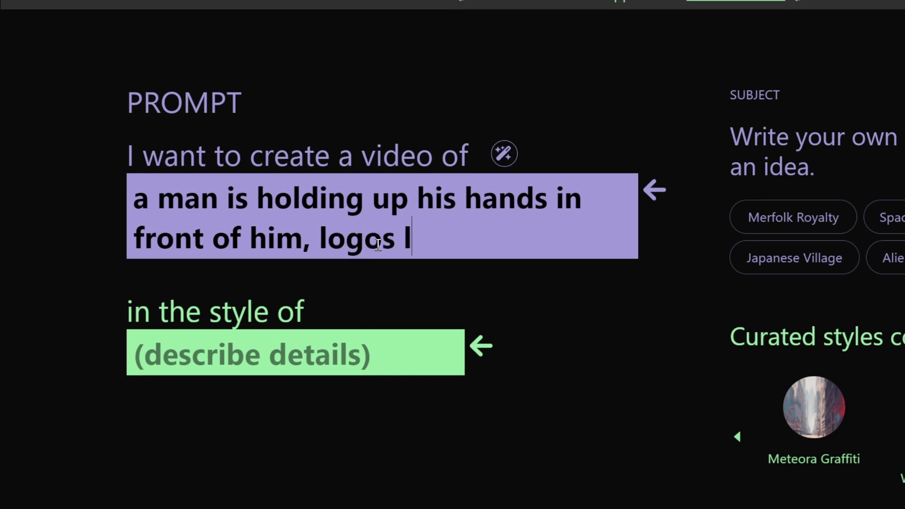
{"action": "type", "text": ", logos floating around"}
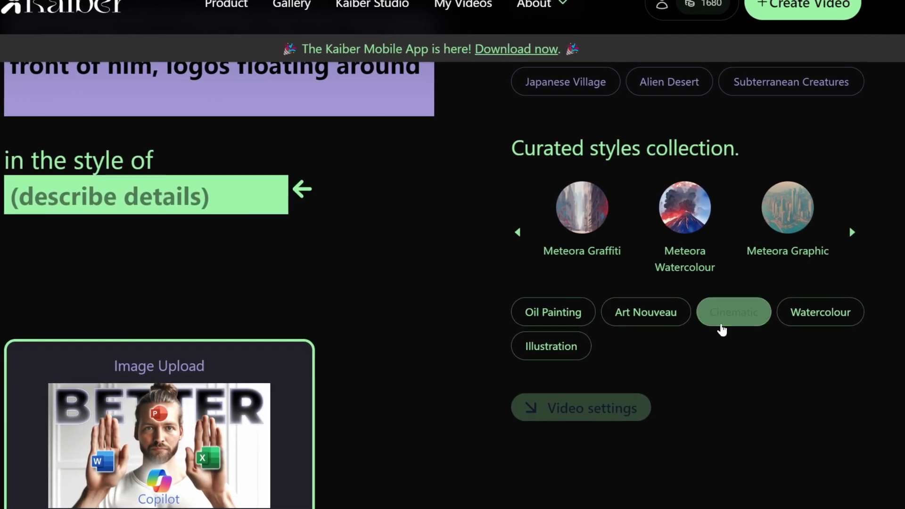
{"action": "left_click", "coordinate": [564, 351]}
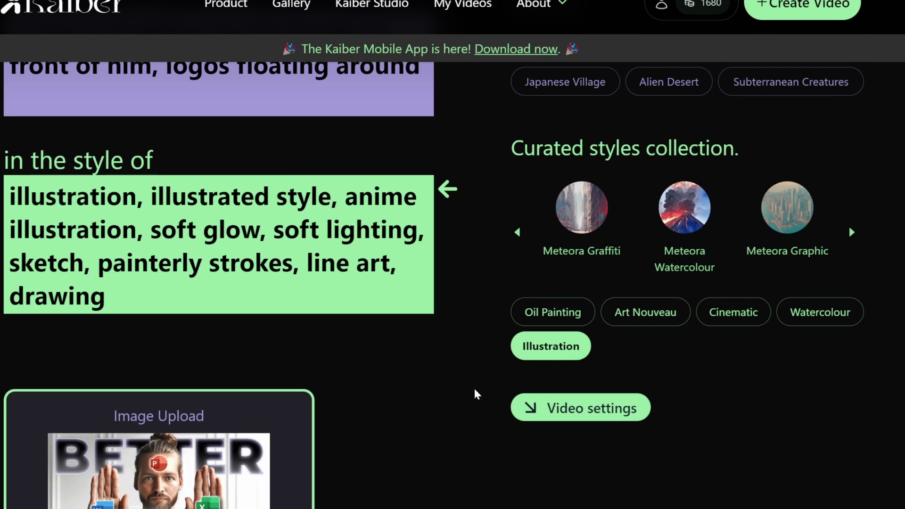
Step: Generate previews for the 0:08 Illustration-style thumbnail video with Evolve 4 and Motion 5, and create the video from the last preview frame
{"action": "left_click", "coordinate": [557, 419]}
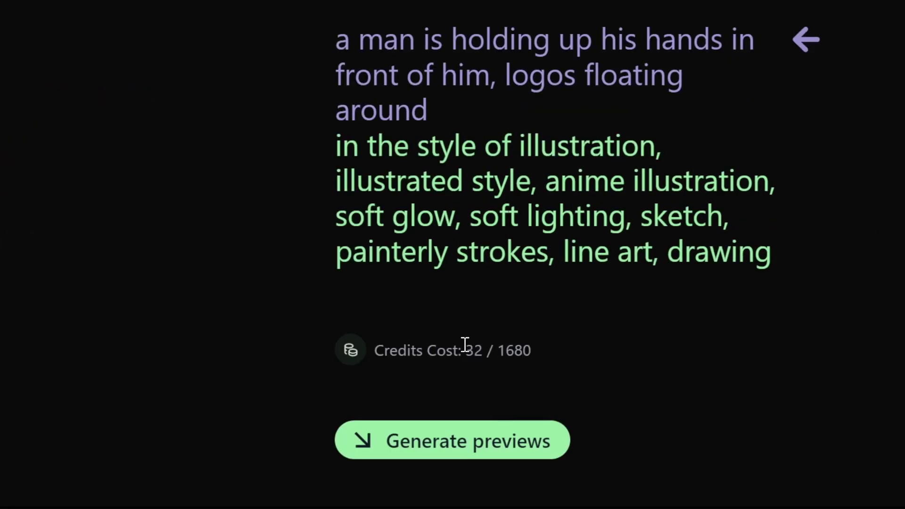
{"action": "left_click", "coordinate": [570, 396]}
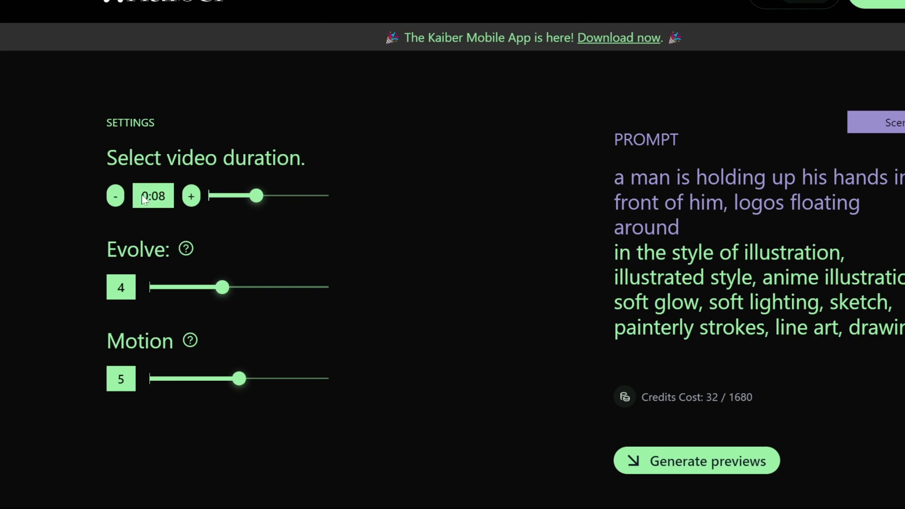
{"action": "scroll", "coordinate": [198, 383], "scroll_direction": "down", "scroll_amount": 1}
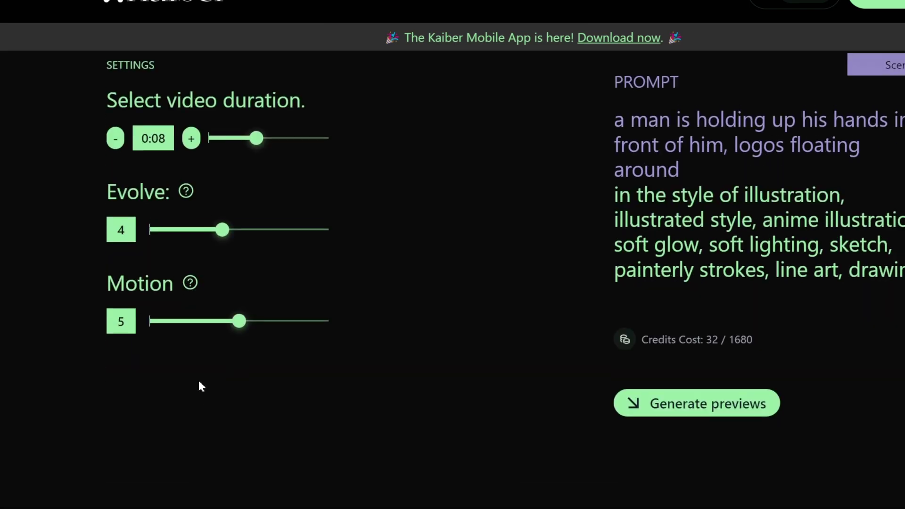
{"action": "scroll", "coordinate": [188, 346], "scroll_direction": "up", "scroll_amount": 1}
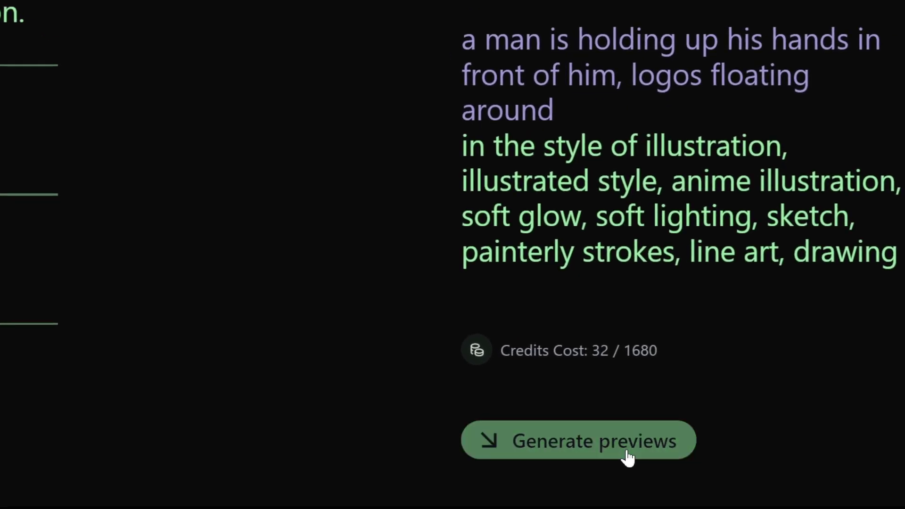
{"action": "left_click", "coordinate": [627, 456]}
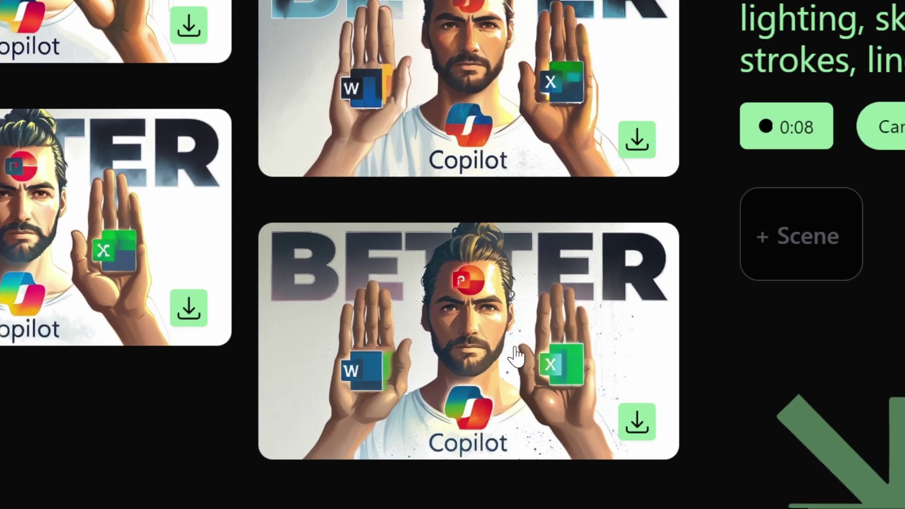
{"action": "left_click", "coordinate": [639, 405]}
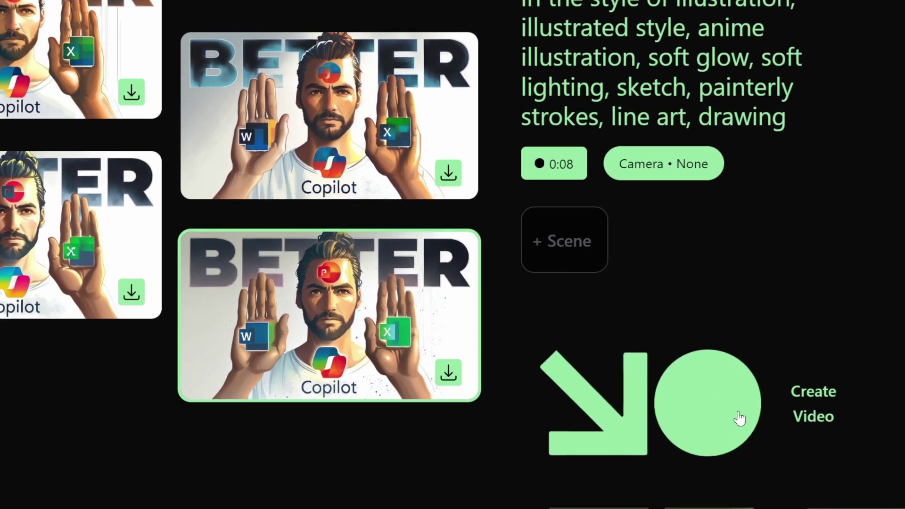
{"action": "left_click", "coordinate": [738, 418]}
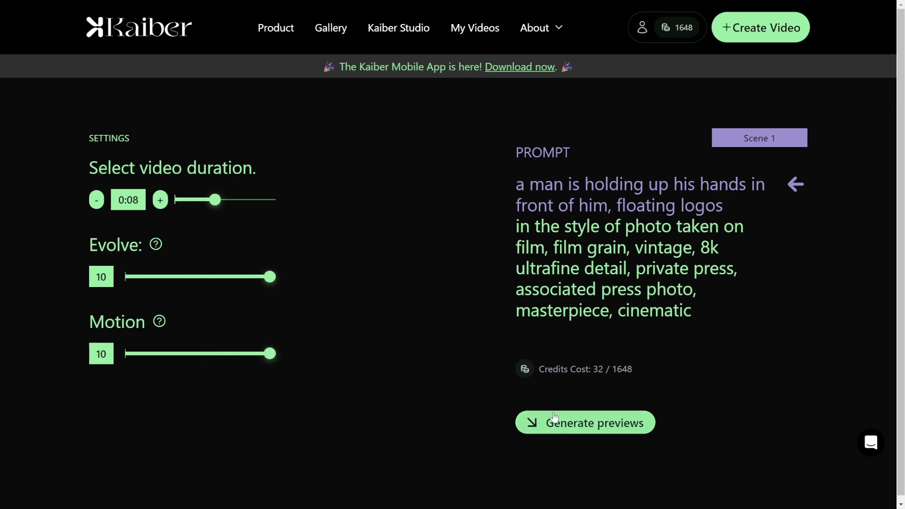
Step: Generate previews for the film-photo version with 0:08 duration, Evolve 10 and Motion 10, and play the resulting video in full screen
{"action": "left_click", "coordinate": [554, 422]}
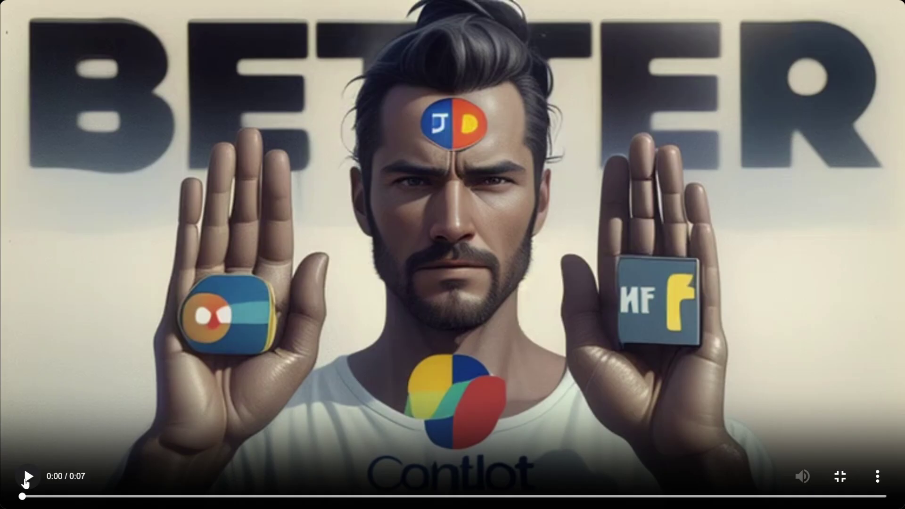
{"action": "left_click", "coordinate": [27, 477]}
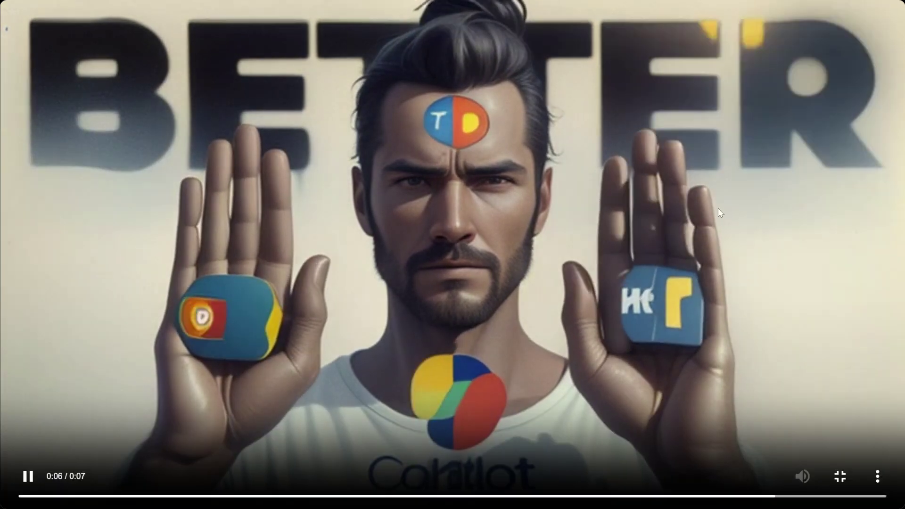
{"action": "left_click", "coordinate": [763, 253]}
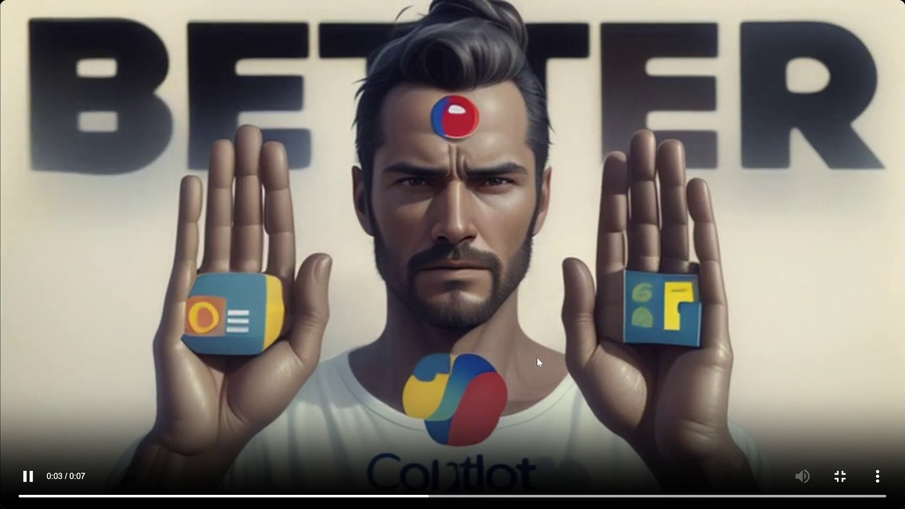
{"action": "double_click", "coordinate": [530, 371]}
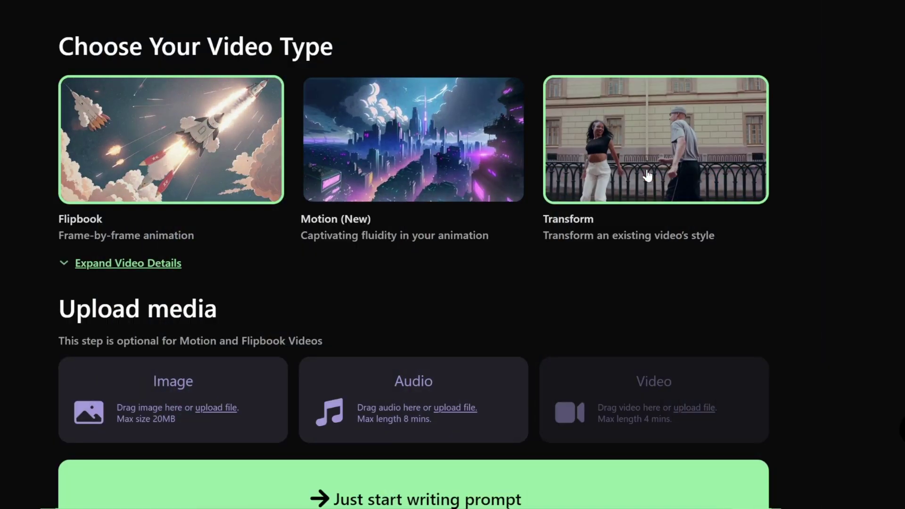
Step: Choose the Transform video type and play the uploaded clip of the woman on the street in full screen
{"action": "left_click", "coordinate": [642, 176]}
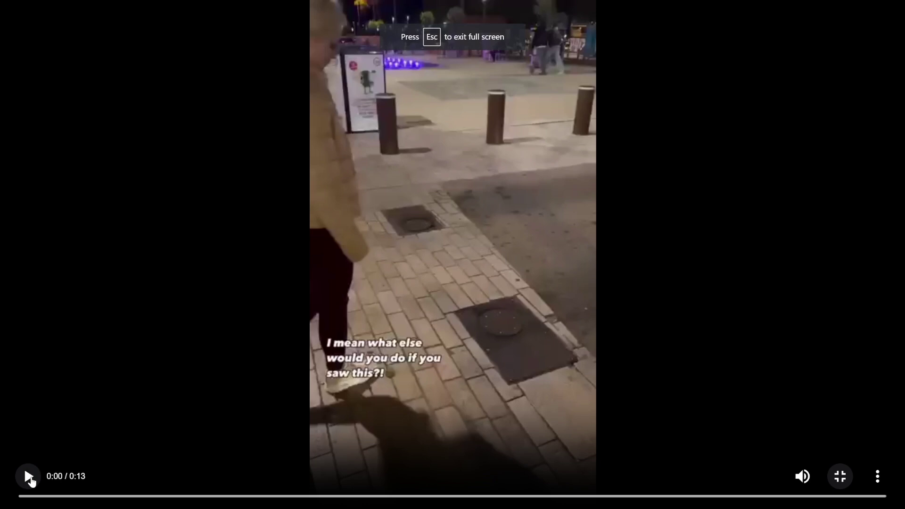
{"action": "left_click", "coordinate": [29, 477]}
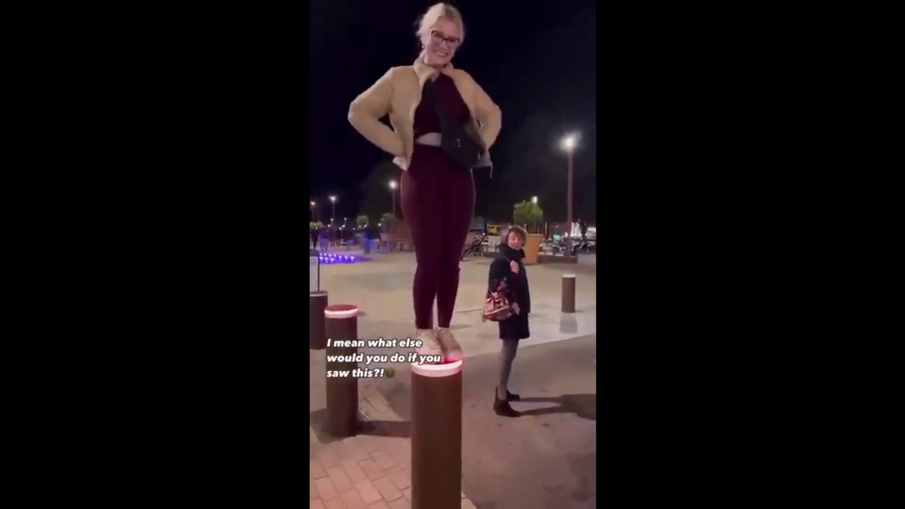
{"action": "key", "text": "Escape"}
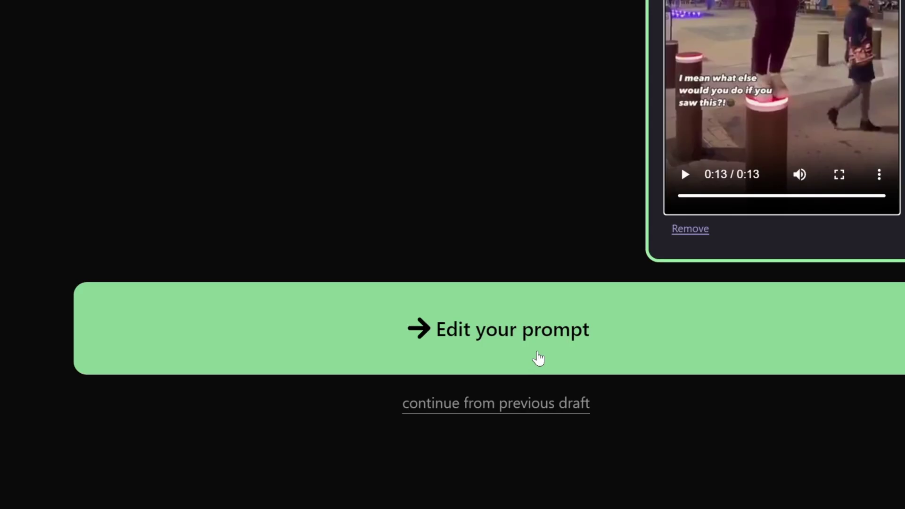
Step: Apply the Photo-Realistic style to the prompt "a woman standing on the street in the city" and generate a preview
{"action": "left_click", "coordinate": [499, 345]}
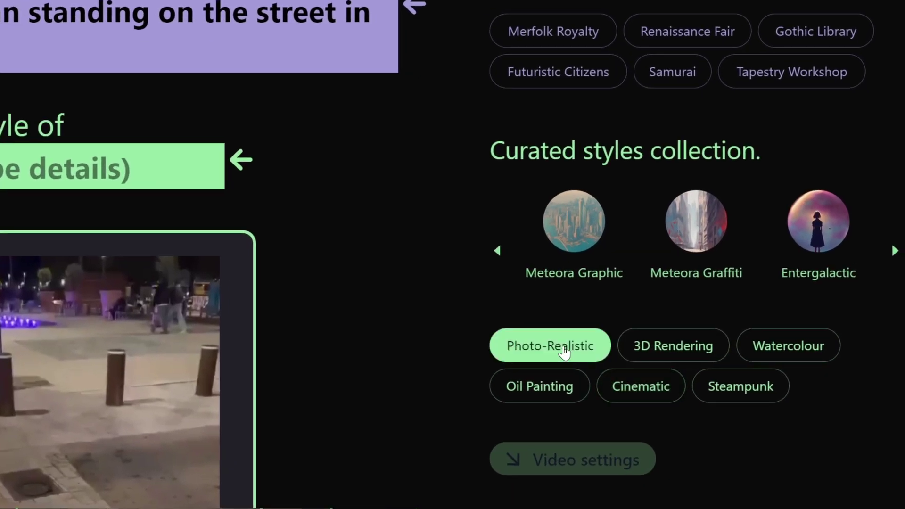
{"action": "left_click", "coordinate": [564, 349]}
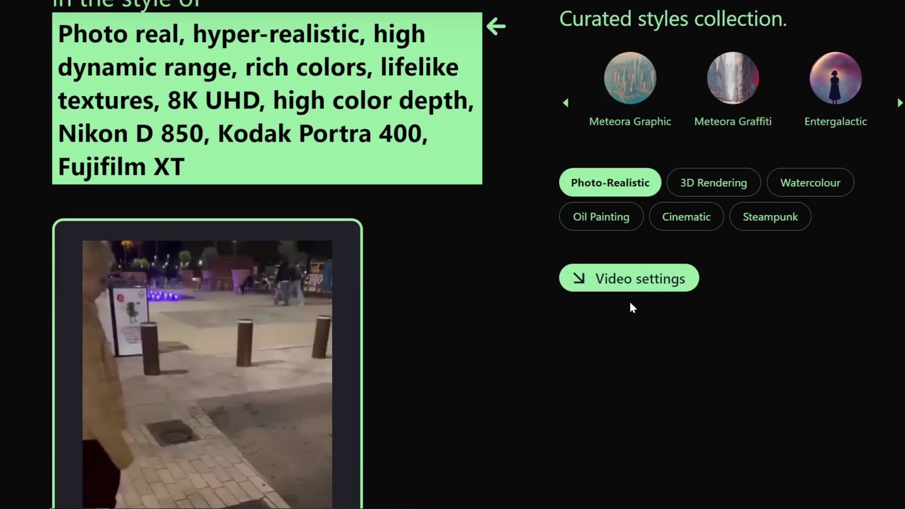
{"action": "left_click", "coordinate": [629, 282]}
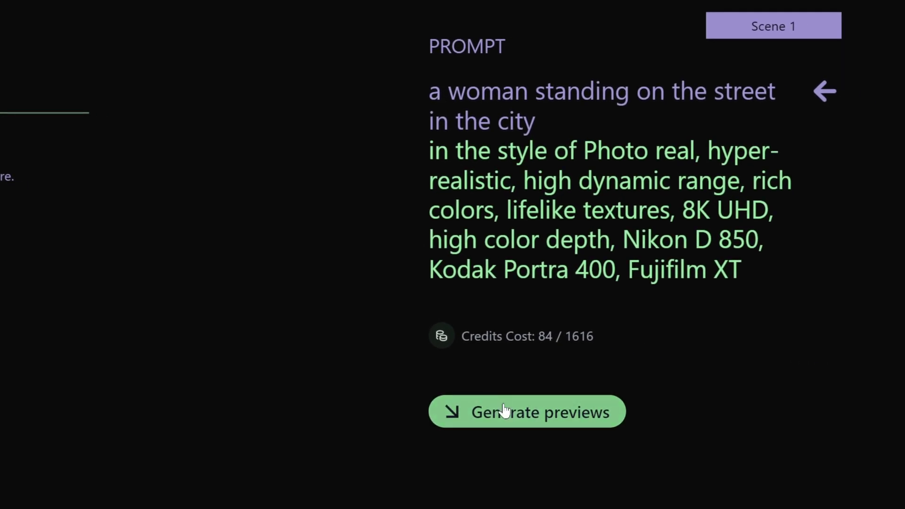
{"action": "left_click", "coordinate": [503, 406]}
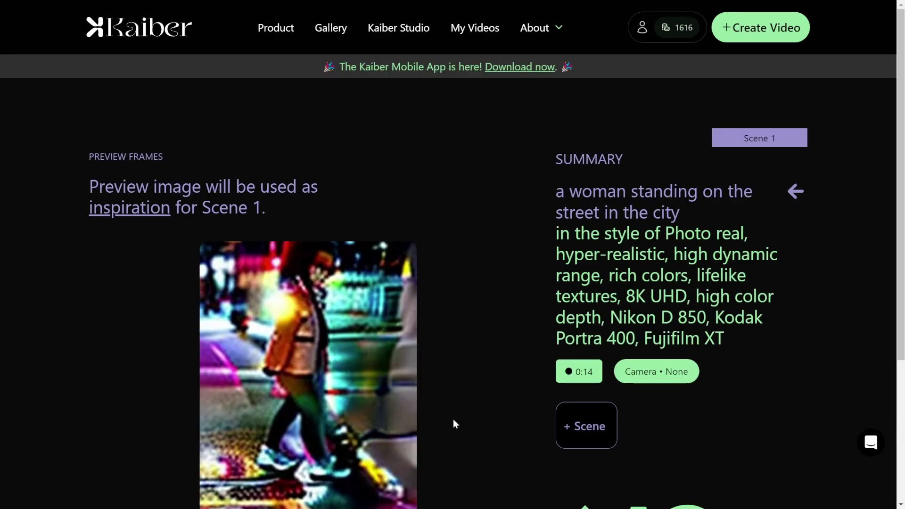
{"action": "scroll", "coordinate": [450, 415], "scroll_direction": "down", "scroll_amount": 3}
{"action": "scroll", "coordinate": [339, 358], "scroll_direction": "up", "scroll_amount": 2}
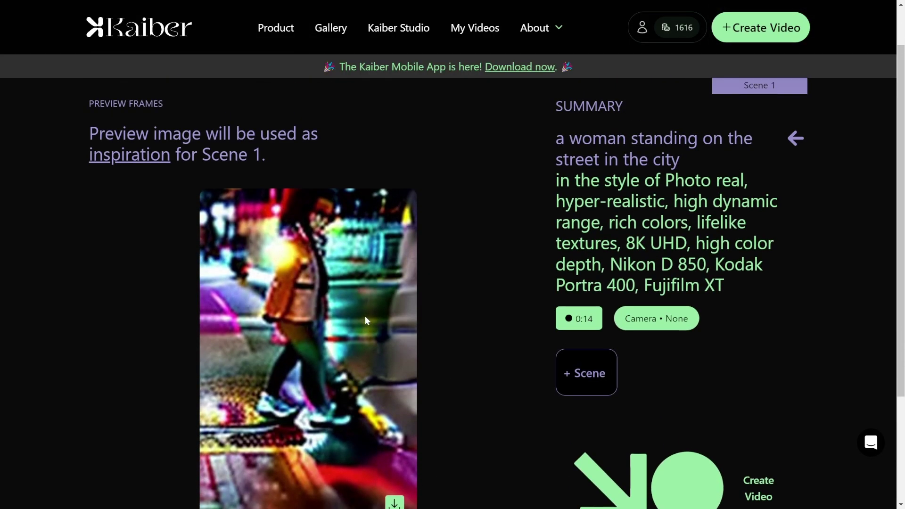
{"action": "scroll", "coordinate": [348, 306], "scroll_direction": "down", "scroll_amount": 1}
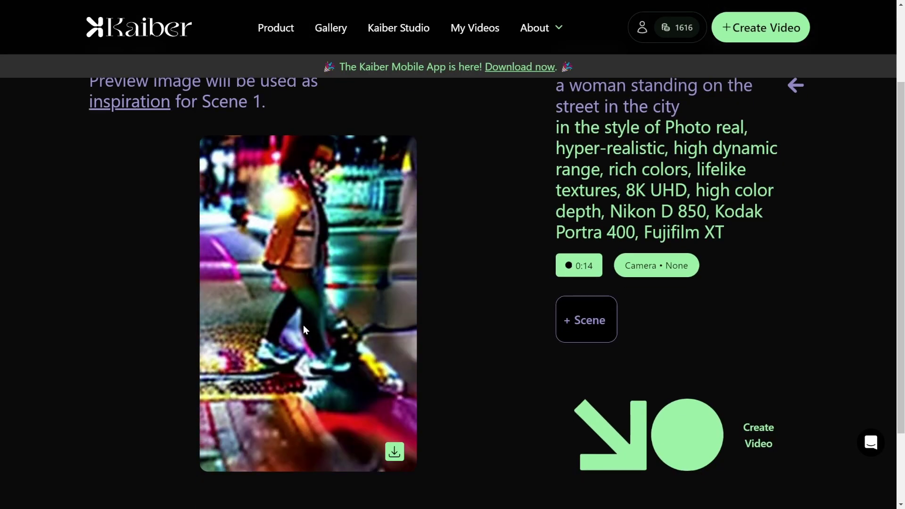
{"action": "scroll", "coordinate": [305, 325], "scroll_direction": "up", "scroll_amount": 1}
Step: Return to the street video's prompt, change its style to Oil Painting and generate a new preview
{"action": "left_click", "coordinate": [795, 139]}
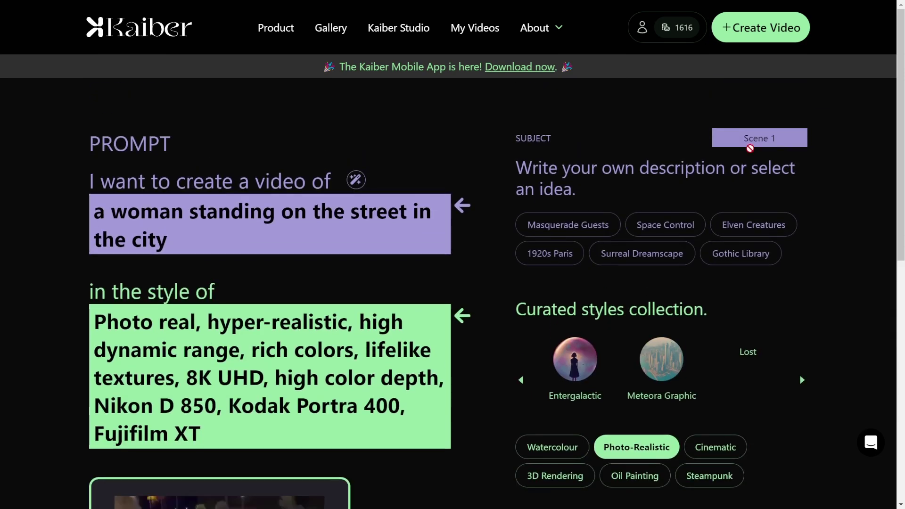
{"action": "scroll", "coordinate": [566, 352], "scroll_direction": "down", "scroll_amount": 2}
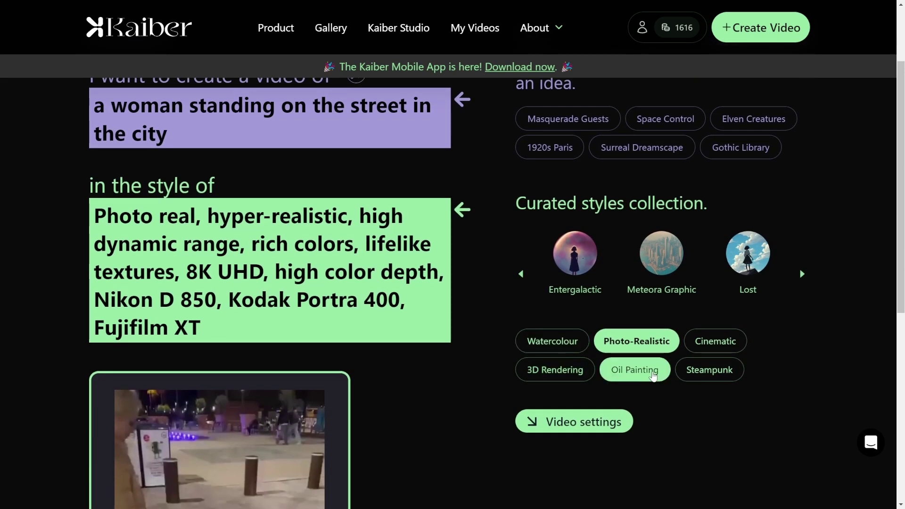
{"action": "left_click", "coordinate": [653, 375]}
{"action": "scroll", "coordinate": [612, 386], "scroll_direction": "down", "scroll_amount": 1}
{"action": "left_click", "coordinate": [583, 368]}
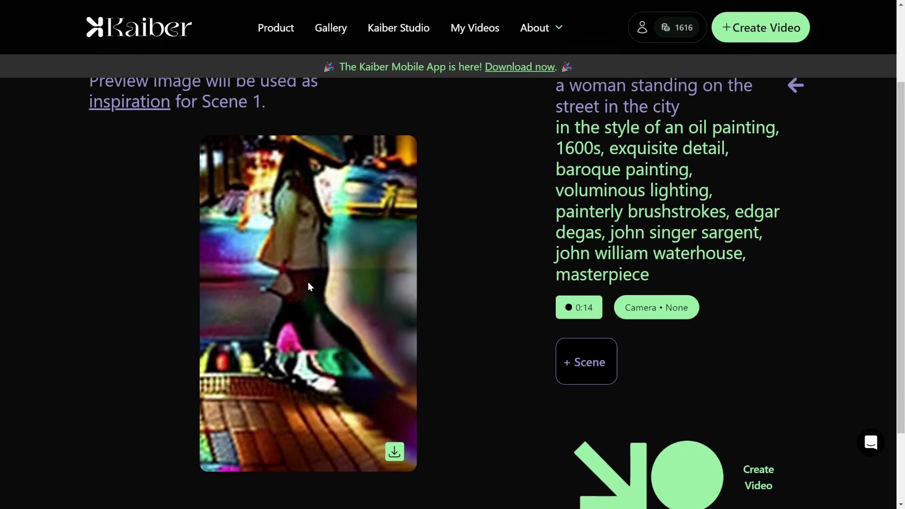
Step: Review the oil-painting preview of the street clip and create the video
{"action": "scroll", "coordinate": [310, 285], "scroll_direction": "down", "scroll_amount": 1}
{"action": "scroll", "coordinate": [319, 290], "scroll_direction": "up", "scroll_amount": 1}
{"action": "scroll", "coordinate": [318, 276], "scroll_direction": "down", "scroll_amount": 2}
{"action": "scroll", "coordinate": [304, 287], "scroll_direction": "up", "scroll_amount": 2}
{"action": "scroll", "coordinate": [318, 315], "scroll_direction": "up", "scroll_amount": 1}
{"action": "scroll", "coordinate": [318, 316], "scroll_direction": "down", "scroll_amount": 1}
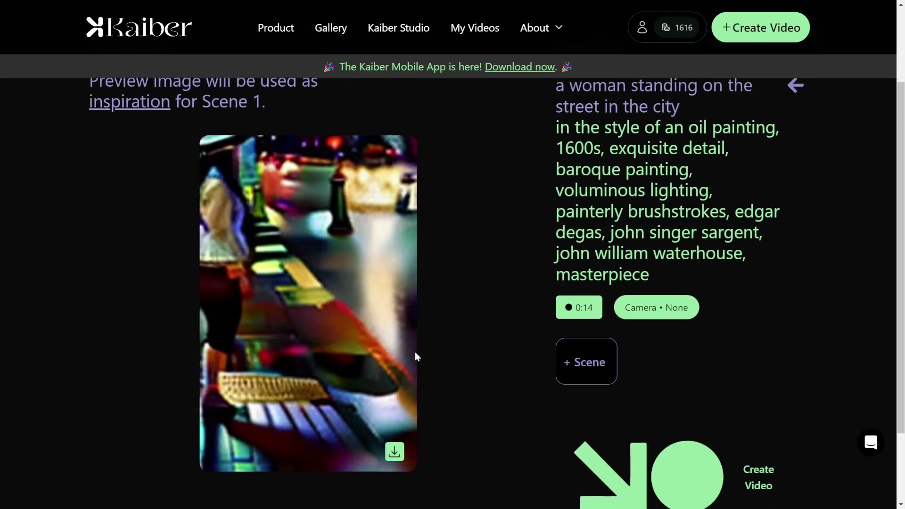
{"action": "scroll", "coordinate": [448, 358], "scroll_direction": "down", "scroll_amount": 1}
{"action": "scroll", "coordinate": [397, 349], "scroll_direction": "up", "scroll_amount": 1}
{"action": "scroll", "coordinate": [471, 382], "scroll_direction": "down", "scroll_amount": 1}
{"action": "left_click", "coordinate": [549, 417]}
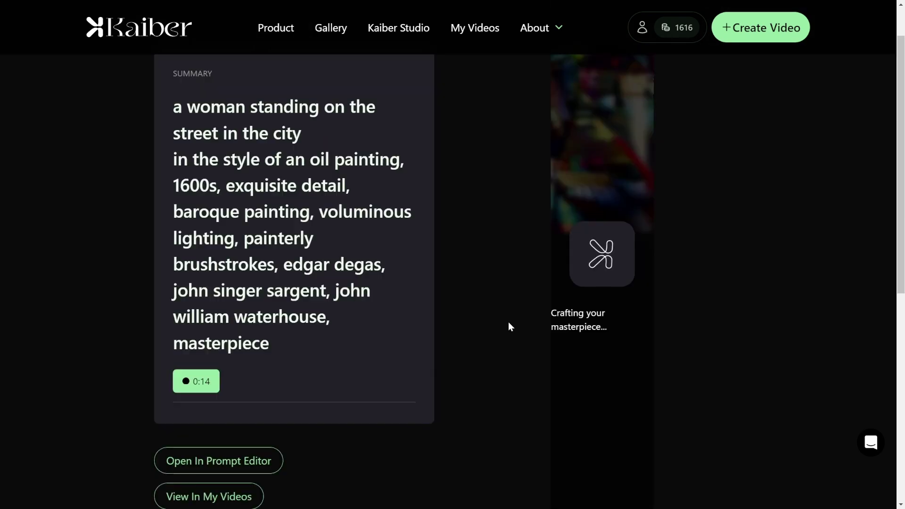
{"action": "scroll", "coordinate": [565, 318], "scroll_direction": "up", "scroll_amount": 1}
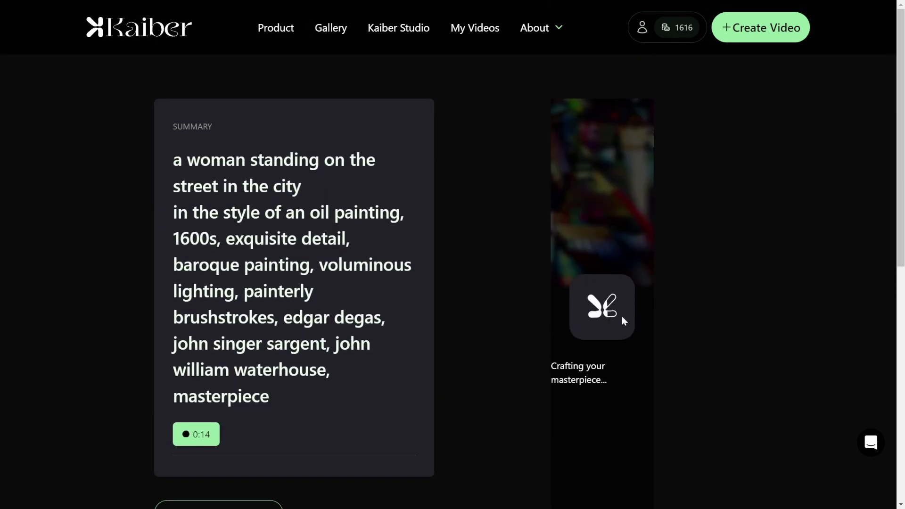
Step: Start a new Transform video with an uploaded clip of the bearded man in a black shirt and apply the Steampunk style
{"action": "left_click", "coordinate": [753, 34]}
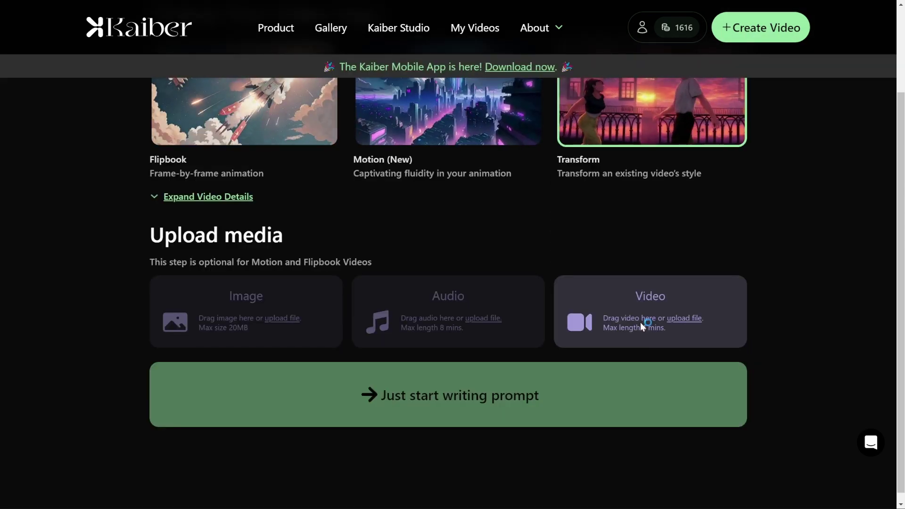
{"action": "left_click", "coordinate": [640, 322]}
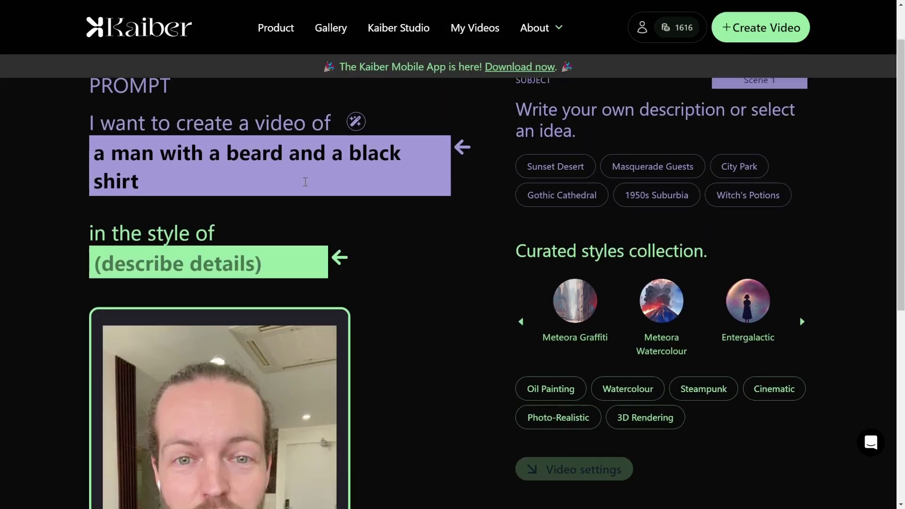
{"action": "scroll", "coordinate": [519, 260], "scroll_direction": "down", "scroll_amount": 3}
{"action": "left_click", "coordinate": [719, 240]}
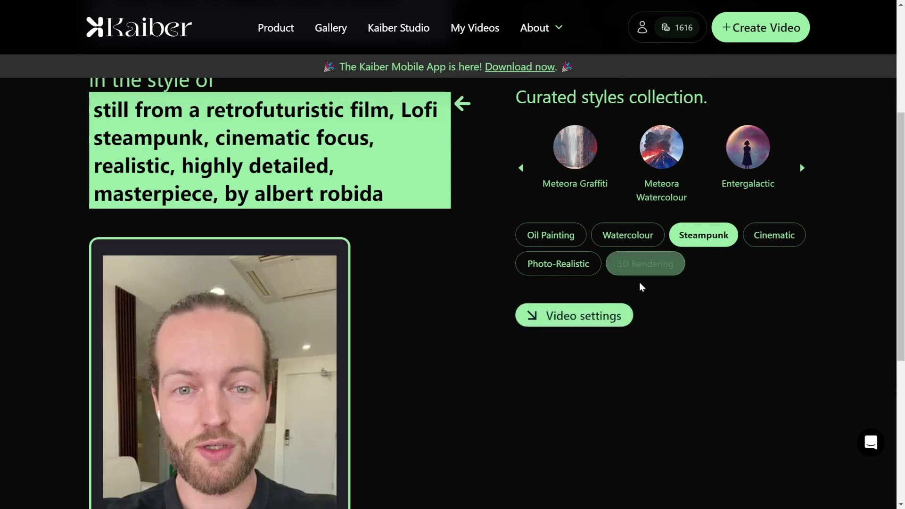
Step: Generate a preview for the steampunk Transform video with Evolve 4 and version 2.0
{"action": "left_click", "coordinate": [581, 320]}
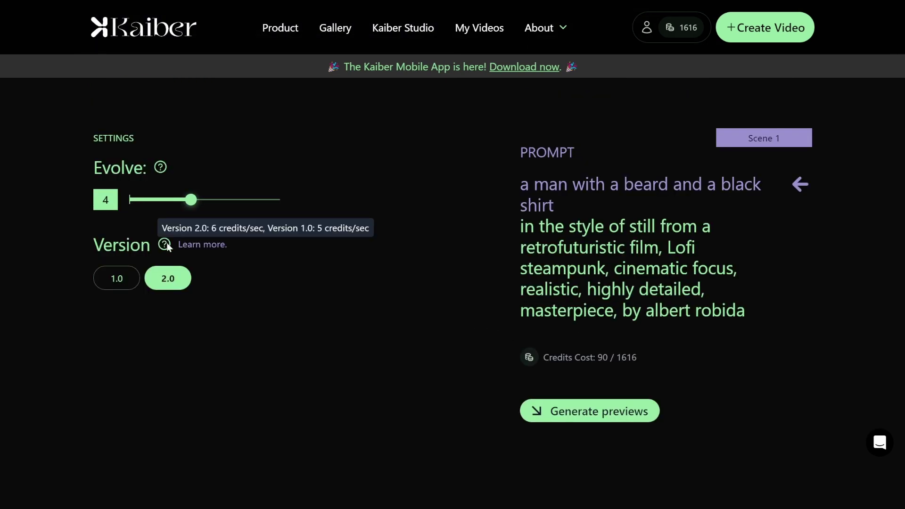
{"action": "left_click", "coordinate": [607, 417]}
{"action": "scroll", "coordinate": [304, 307], "scroll_direction": "down", "scroll_amount": 2}
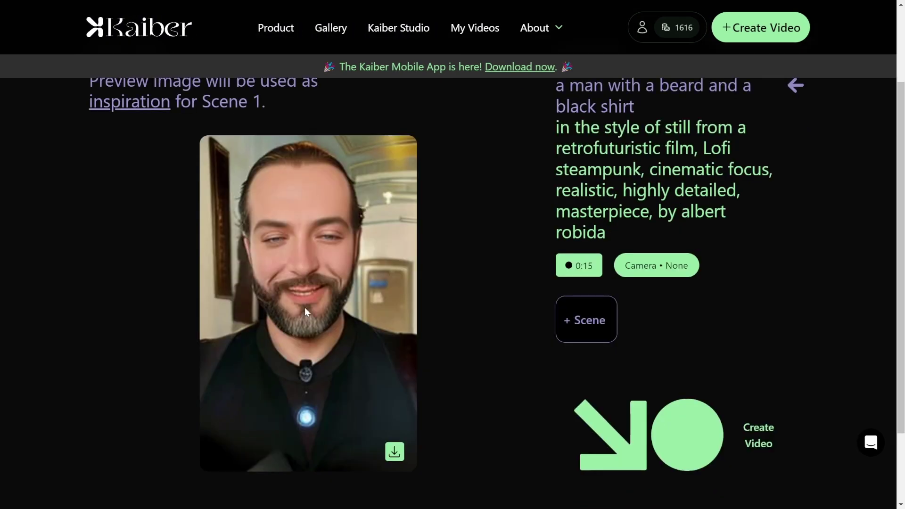
{"action": "scroll", "coordinate": [328, 293], "scroll_direction": "down", "scroll_amount": 1}
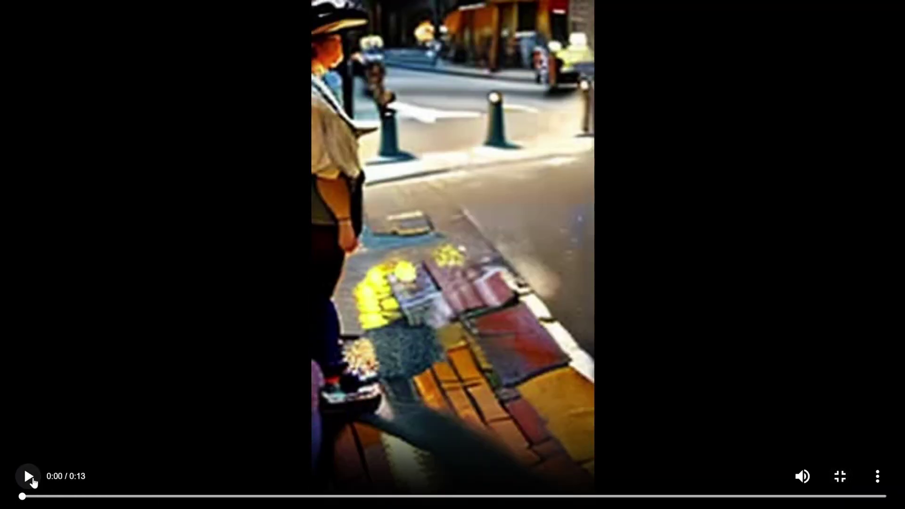
Step: Play the finished oil-painting street video and the steampunk video of the bearded man in full screen
{"action": "left_click", "coordinate": [28, 476]}
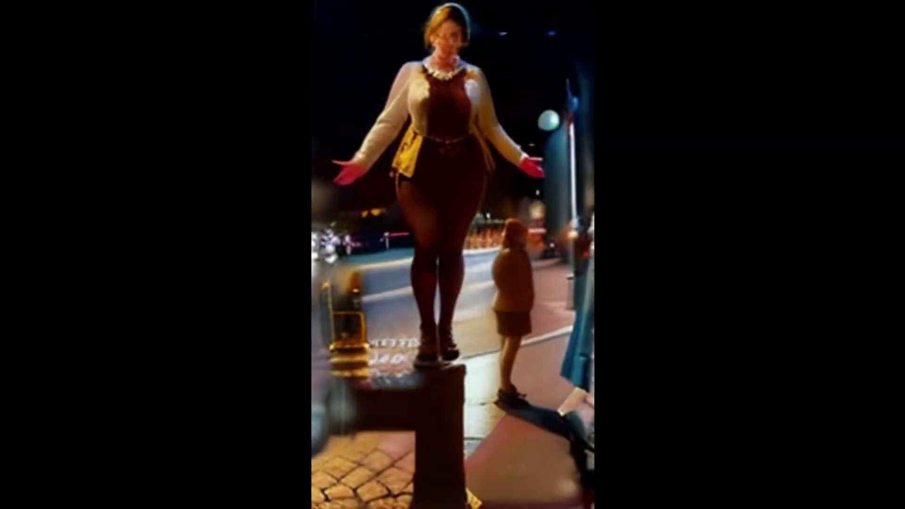
{"action": "left_click", "coordinate": [451, 426]}
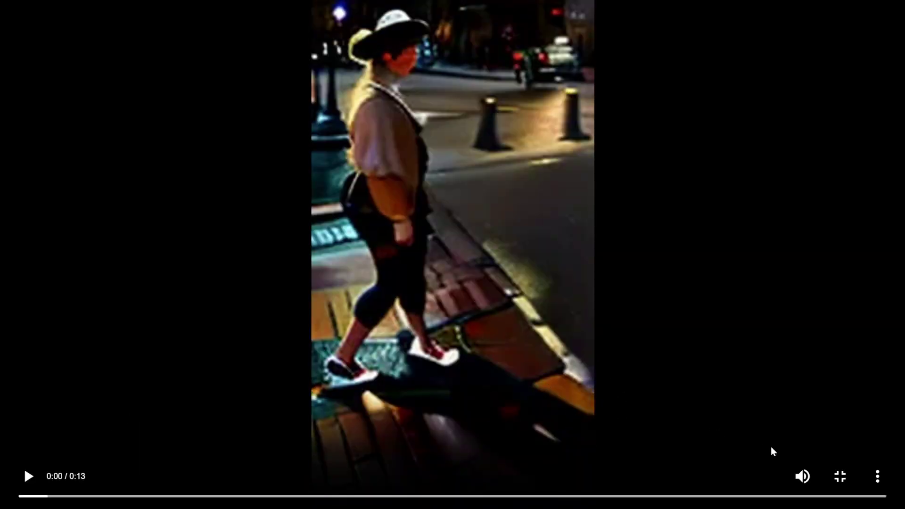
{"action": "key", "text": "Escape"}
{"action": "scroll", "coordinate": [394, 272], "scroll_direction": "down", "scroll_amount": 3}
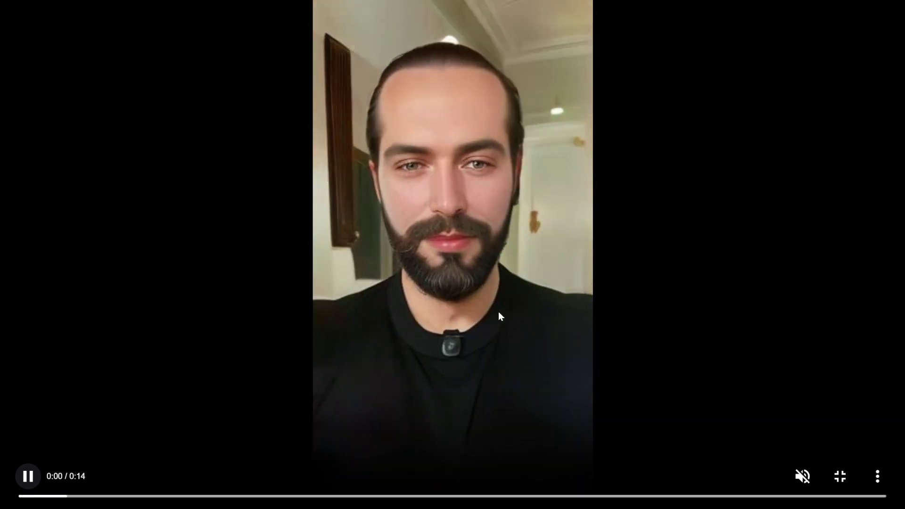
Step: Finish watching the steampunk video of the bearded man, pause it and leave full screen
{"action": "left_click", "coordinate": [513, 324]}
{"action": "left_click", "coordinate": [516, 315]}
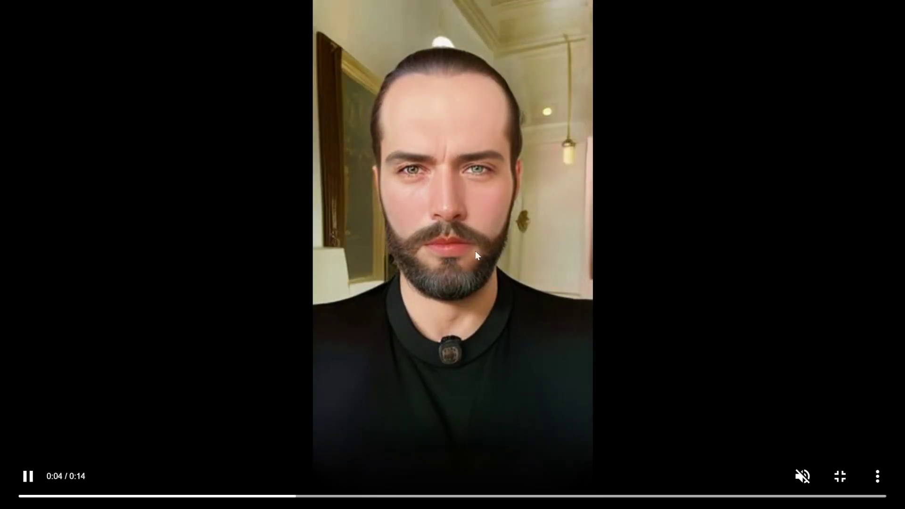
{"action": "left_click", "coordinate": [536, 316]}
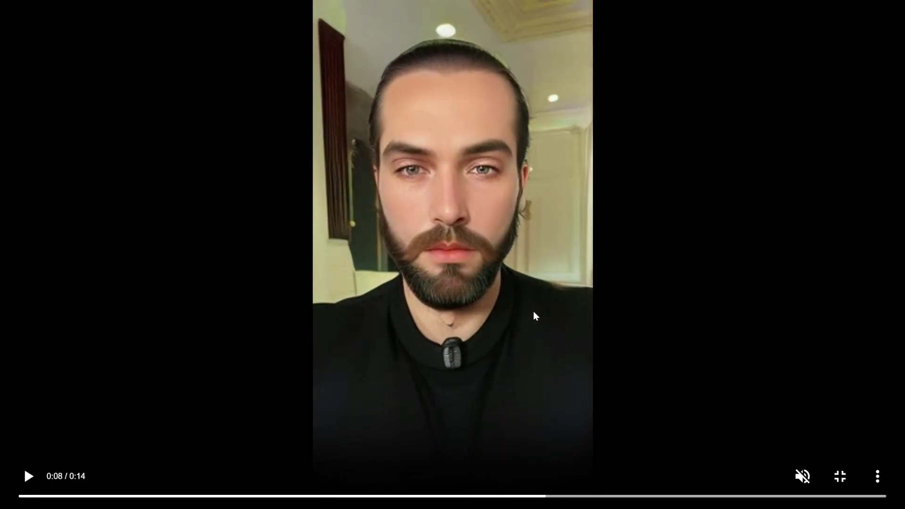
{"action": "left_click", "coordinate": [841, 478]}
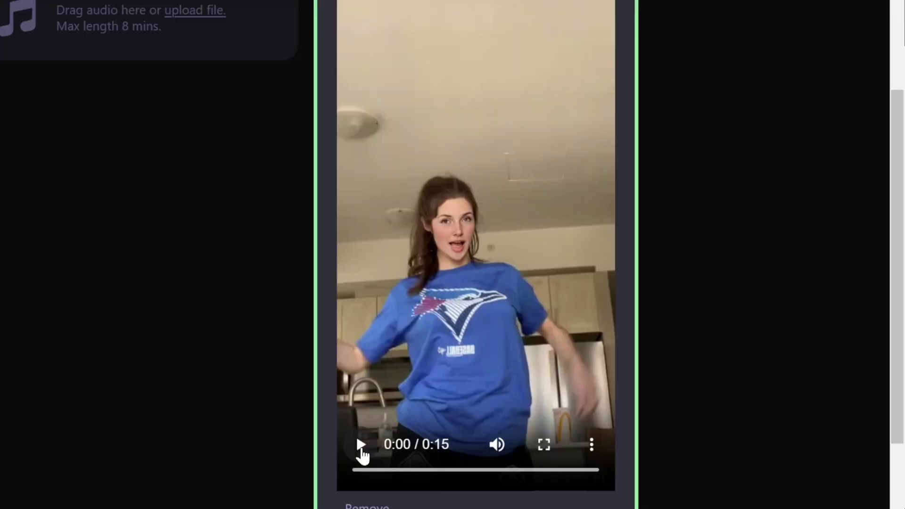
Step: Check the uploaded dancing clip and prompt its Transform video as "a woman in a blue shirt dancing in a kitchen" in the style of cyberpunk
{"action": "left_click", "coordinate": [360, 446]}
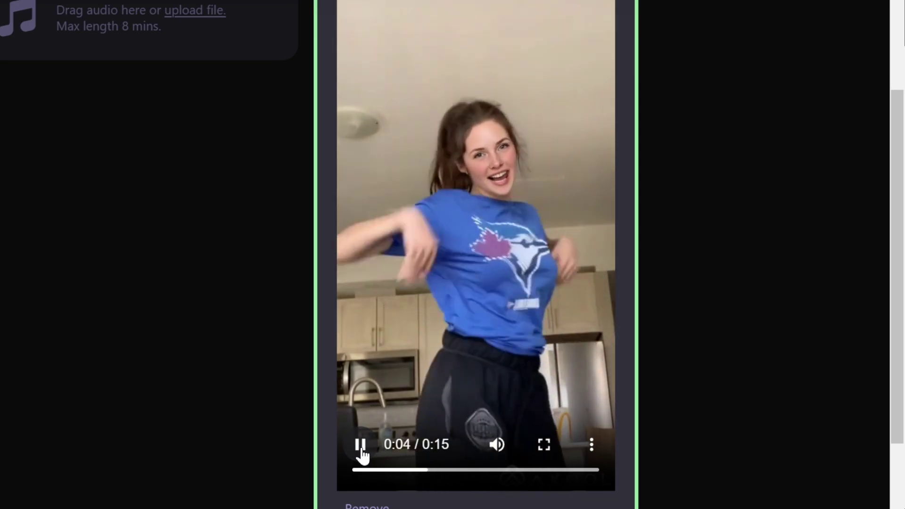
{"action": "left_click", "coordinate": [360, 445]}
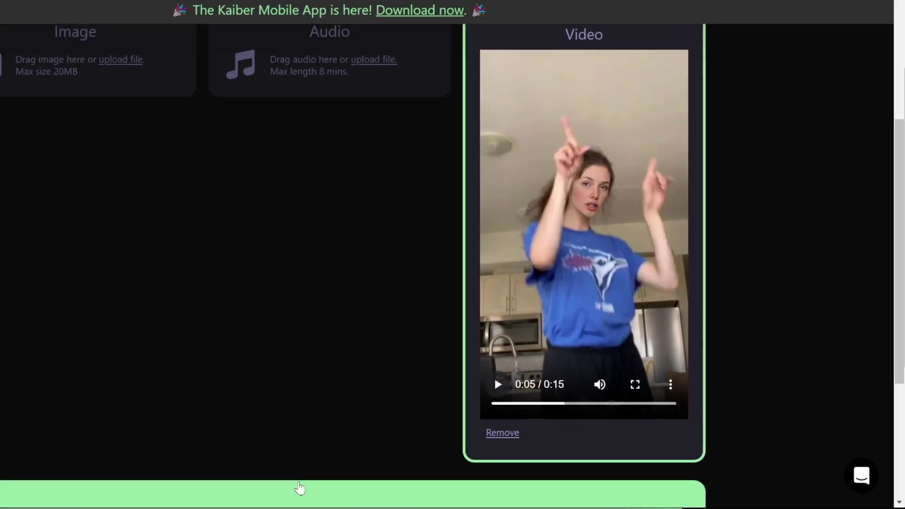
{"action": "scroll", "coordinate": [389, 410], "scroll_direction": "down", "scroll_amount": 5}
{"action": "left_click", "coordinate": [390, 409]}
{"action": "type", "text": "a woman in a blue shirt dancing in a kitchen"}
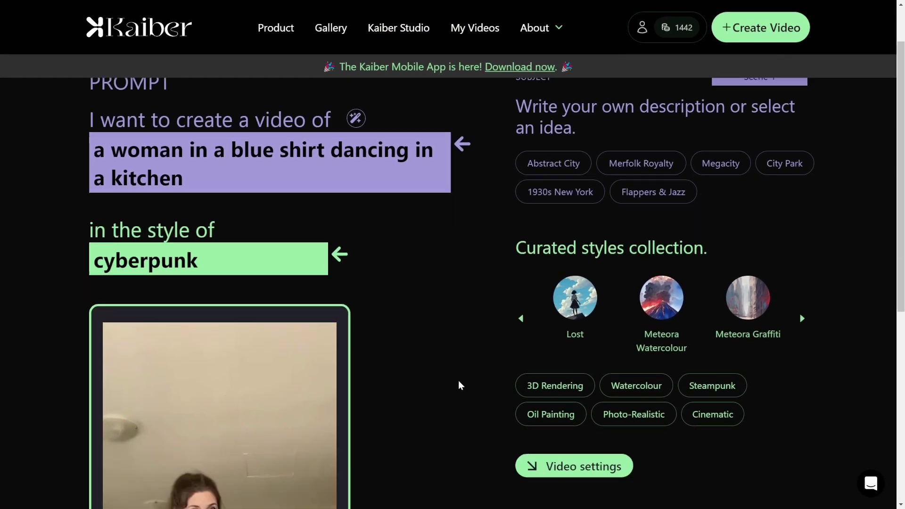
Step: Generate previews for the cyberpunk dancing video with Evolve 5 and version 2.0
{"action": "scroll", "coordinate": [563, 377], "scroll_direction": "down", "scroll_amount": 2}
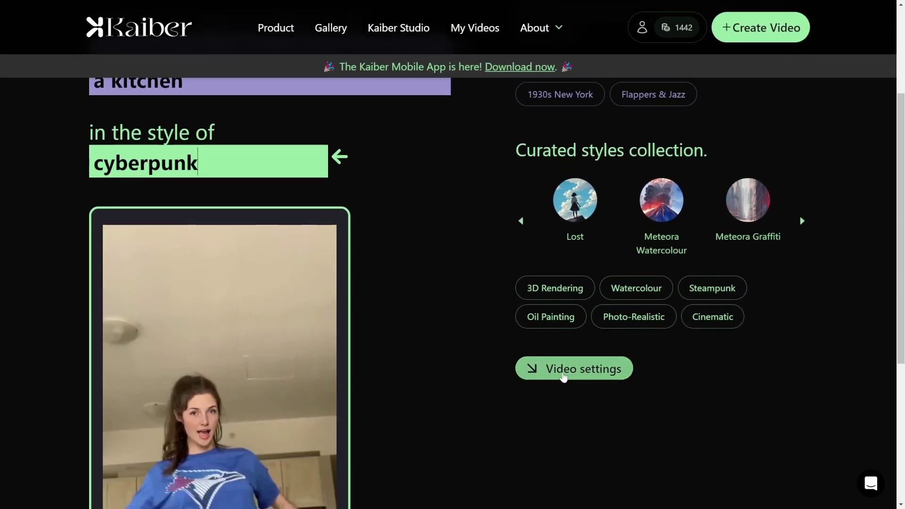
{"action": "left_click", "coordinate": [564, 376]}
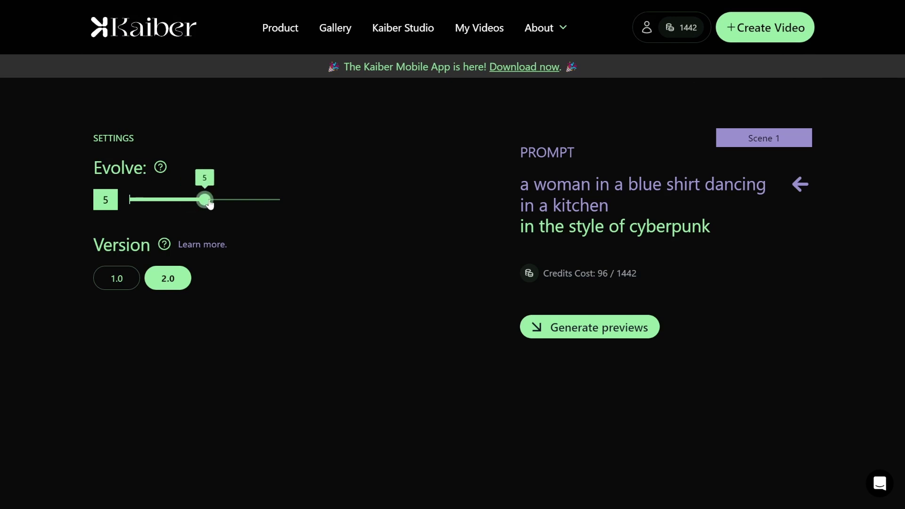
{"action": "left_click", "coordinate": [585, 328]}
{"action": "scroll", "coordinate": [418, 344], "scroll_direction": "down", "scroll_amount": 2}
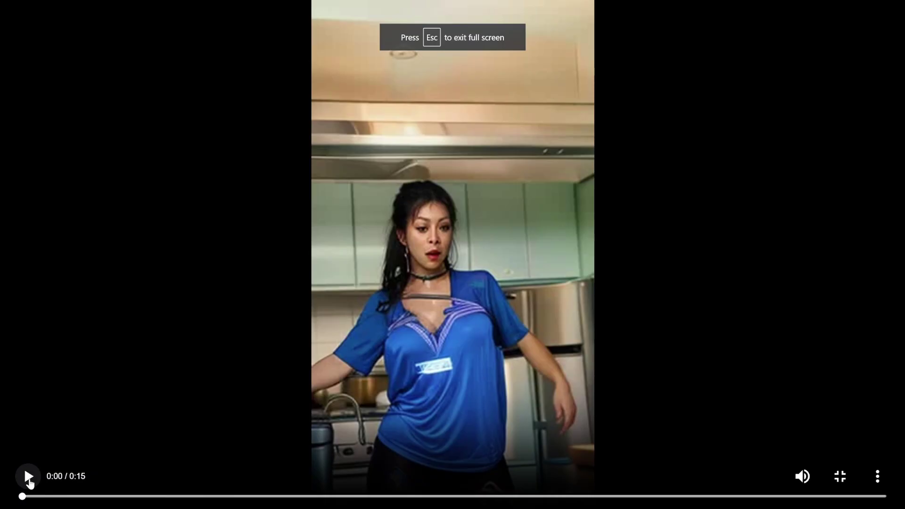
Step: Play the finished cyberpunk dancing video in full screen and return to its summary page
{"action": "left_click", "coordinate": [28, 478]}
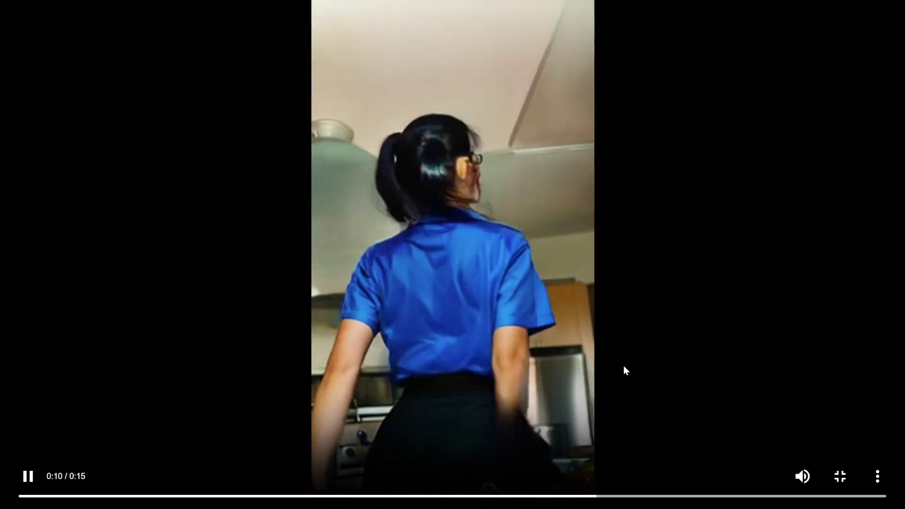
{"action": "left_click", "coordinate": [569, 362]}
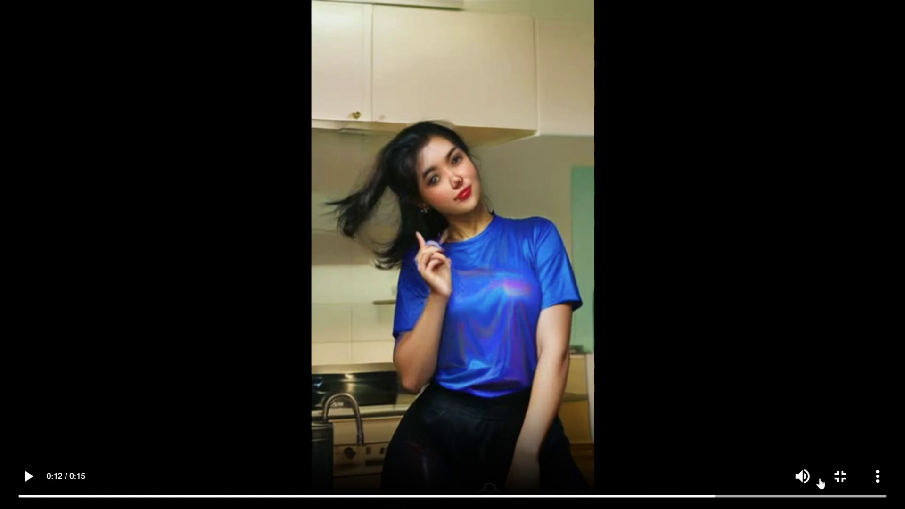
{"action": "left_click", "coordinate": [839, 476]}
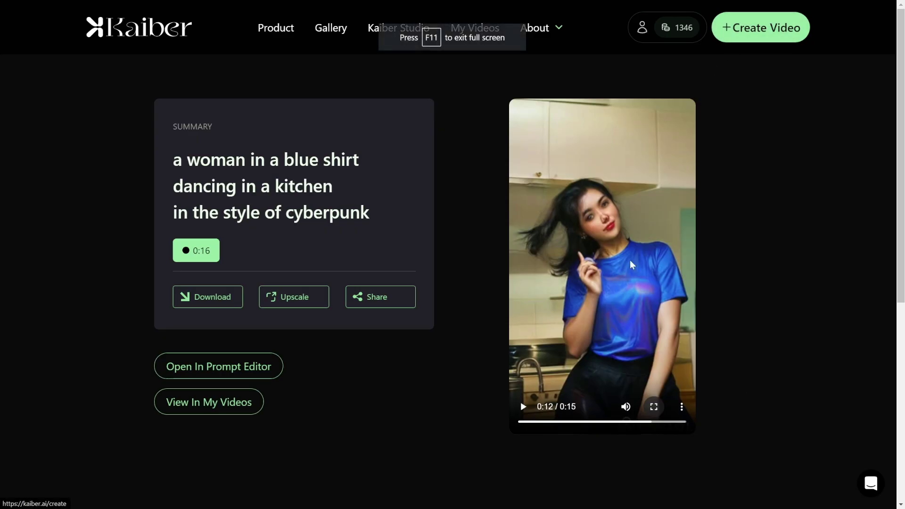
{"action": "left_click_drag", "start_coordinate": [657, 423], "coordinate": [664, 424]}
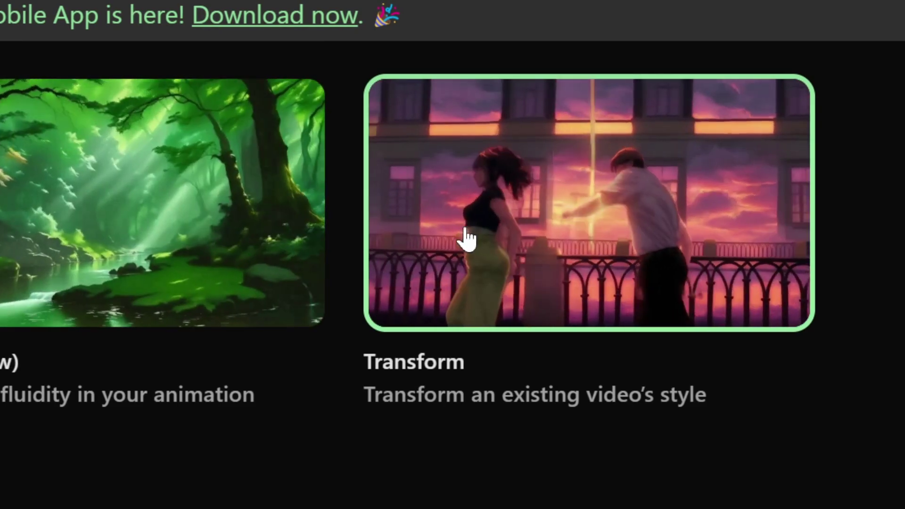
Step: Prompt the audio video as "girl studying on a desk in her room next to a window with a view and a cat relaxing next to her" in the Lost style
{"action": "scroll", "coordinate": [462, 236], "scroll_direction": "down", "scroll_amount": 2}
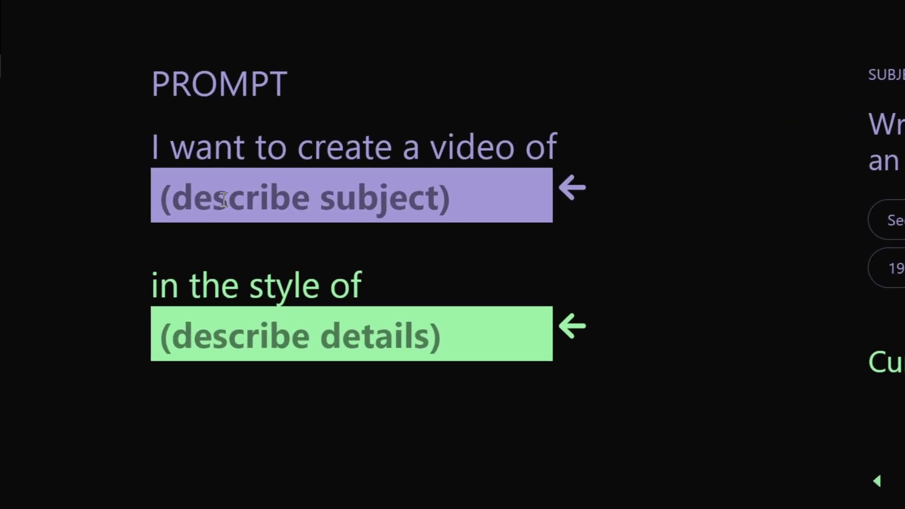
{"action": "triple_click", "coordinate": [199, 198]}
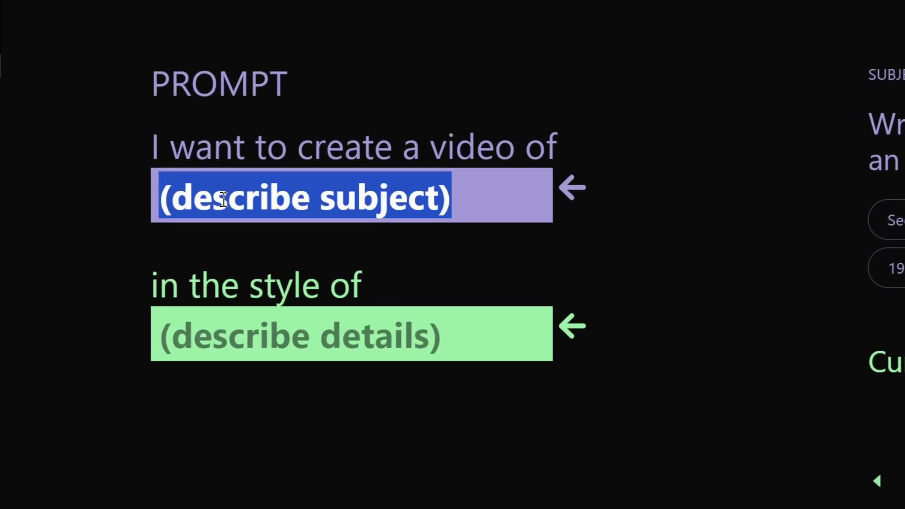
{"action": "type", "text": "girl studying on a desk in her room next to a window with a view and a cat relaxing next to her"}
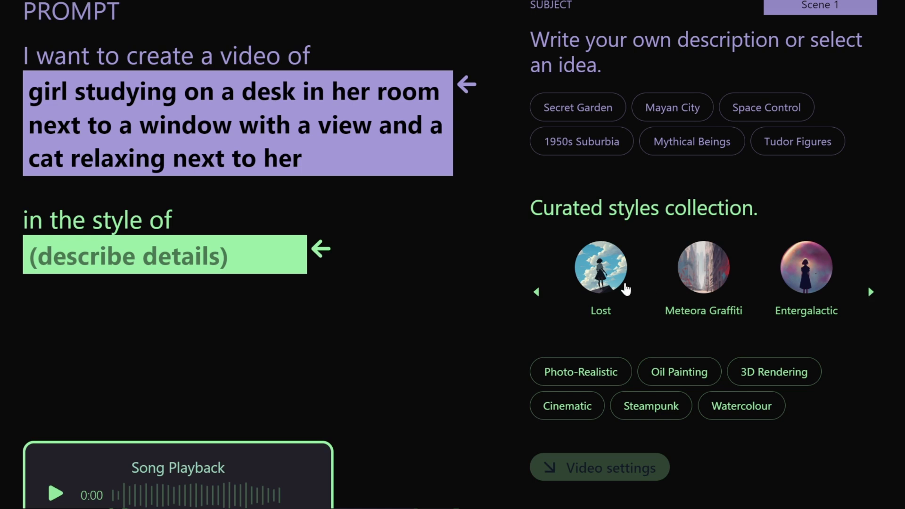
{"action": "left_click", "coordinate": [607, 282]}
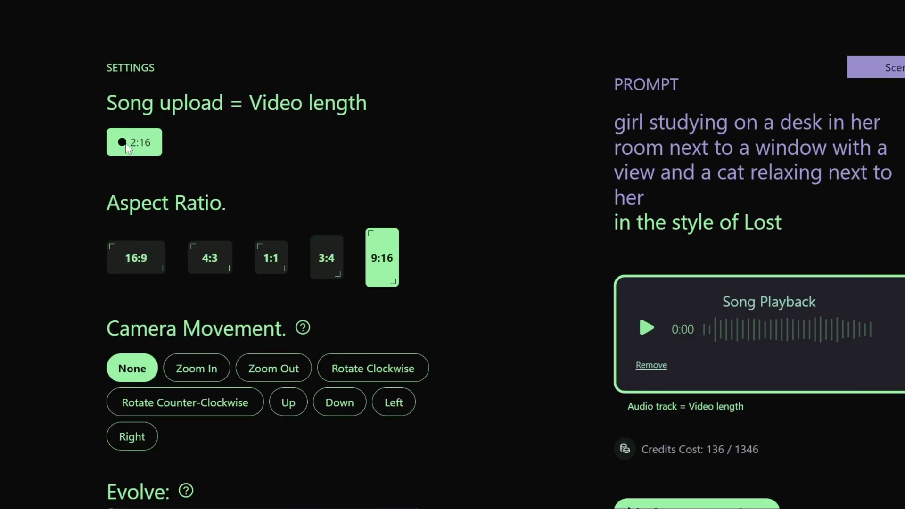
Step: Set the song video's aspect ratio to 16:9 and its camera movement to Zoom In
{"action": "left_click_drag", "start_coordinate": [127, 148], "coordinate": [171, 153]}
{"action": "left_click", "coordinate": [207, 178]}
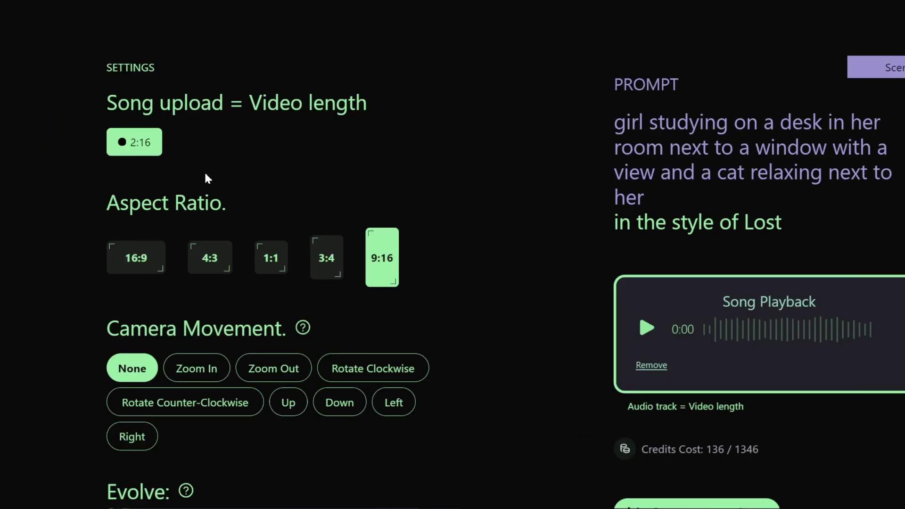
{"action": "left_click", "coordinate": [143, 264]}
{"action": "scroll", "coordinate": [346, 311], "scroll_direction": "down", "scroll_amount": 2}
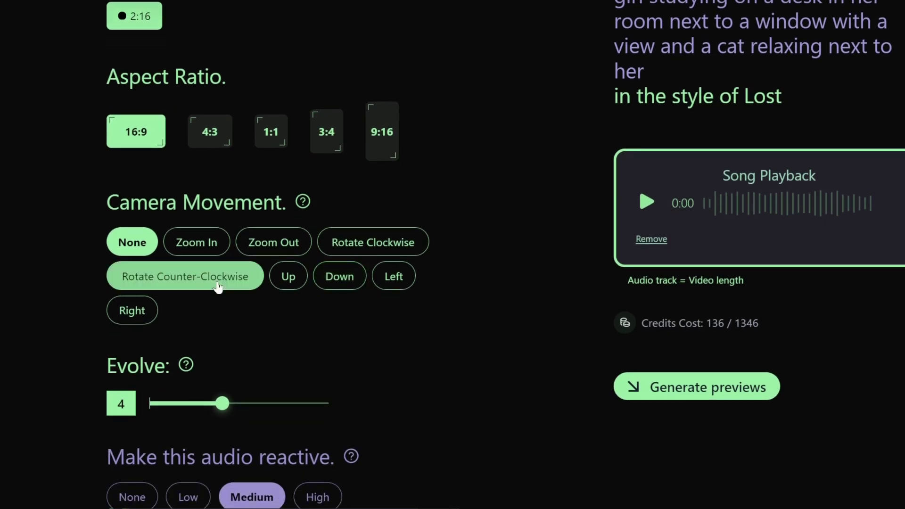
{"action": "left_click", "coordinate": [196, 242]}
{"action": "scroll", "coordinate": [358, 323], "scroll_direction": "down", "scroll_amount": 1}
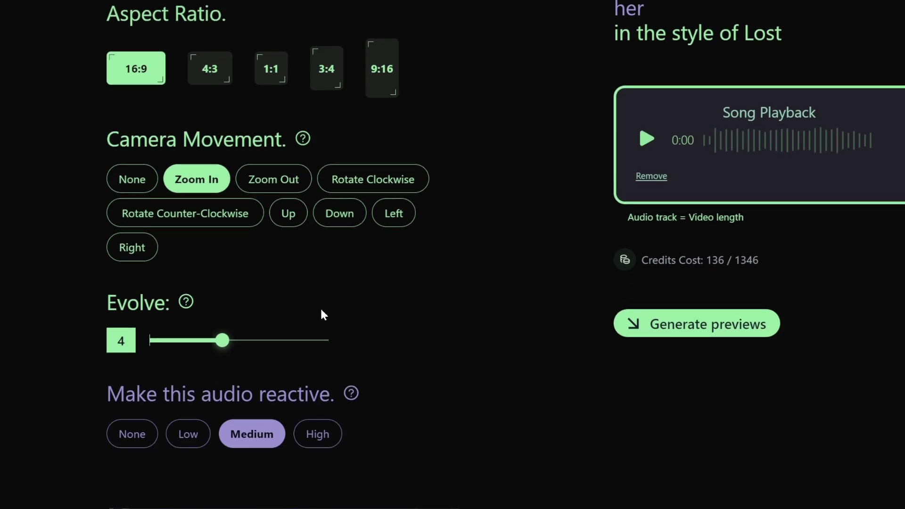
Step: Set Evolve to 10 and audio reactivity to High, and generate the preview frames for the first scene
{"action": "left_click_drag", "start_coordinate": [223, 340], "coordinate": [321, 341]}
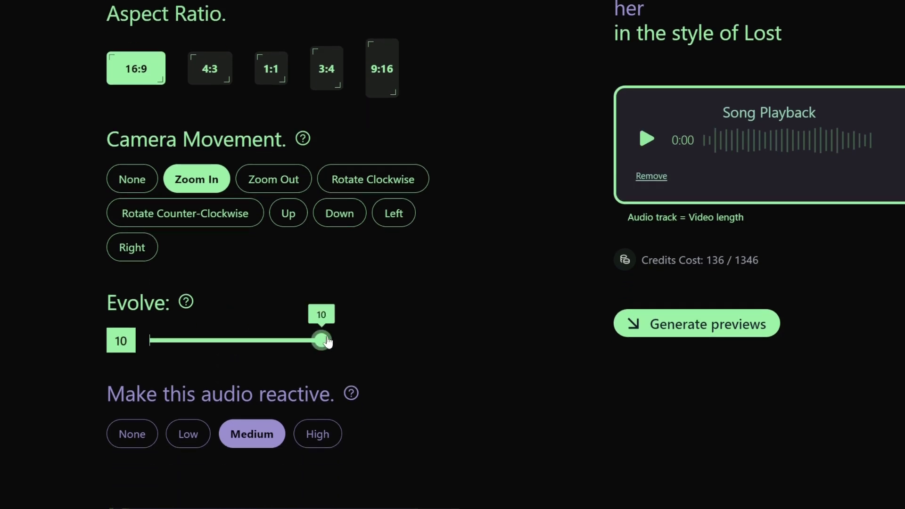
{"action": "mouse_move", "coordinate": [351, 394]}
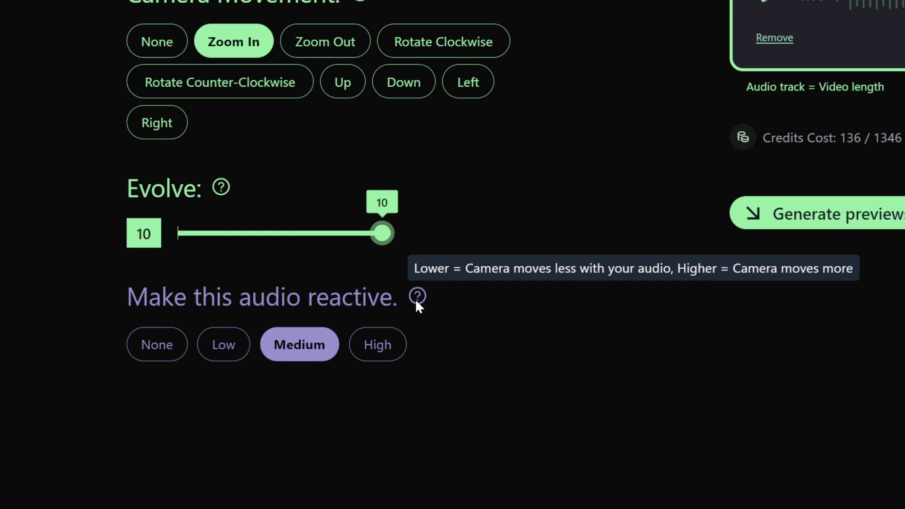
{"action": "left_click", "coordinate": [391, 346]}
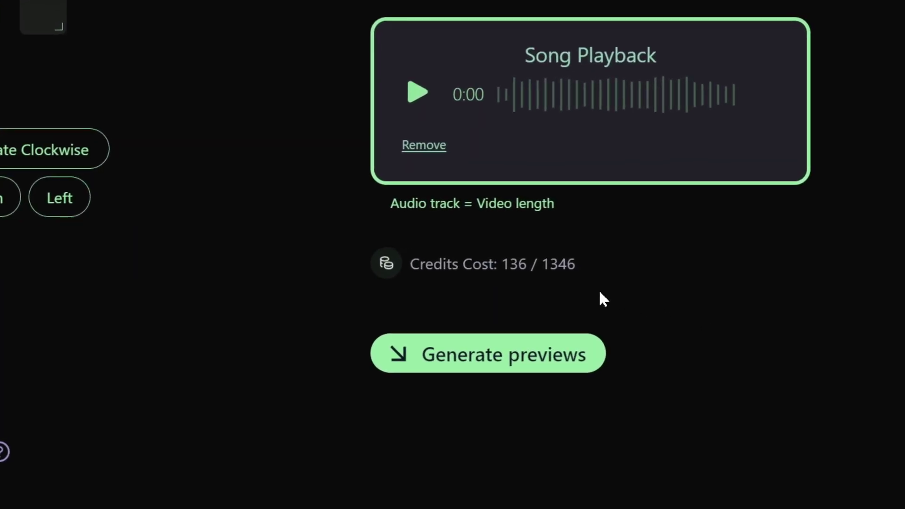
{"action": "left_click_drag", "start_coordinate": [501, 262], "coordinate": [577, 278]}
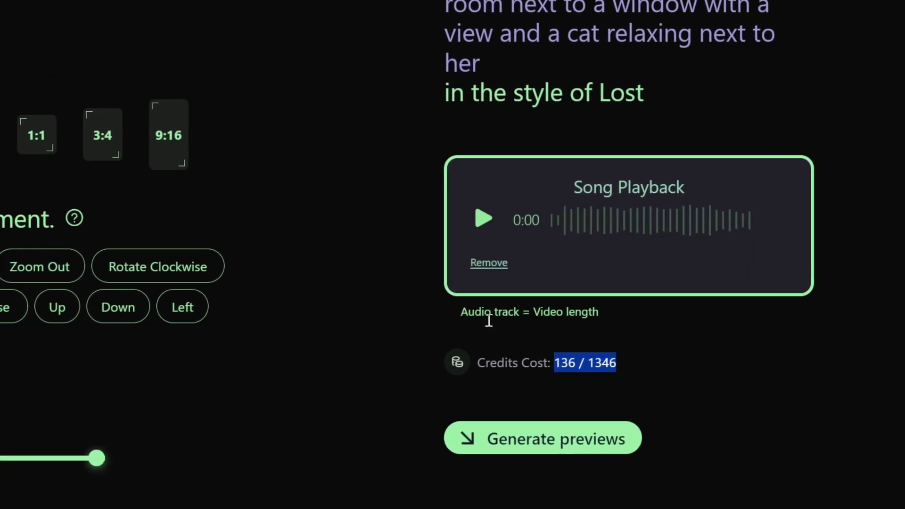
{"action": "left_click", "coordinate": [561, 440]}
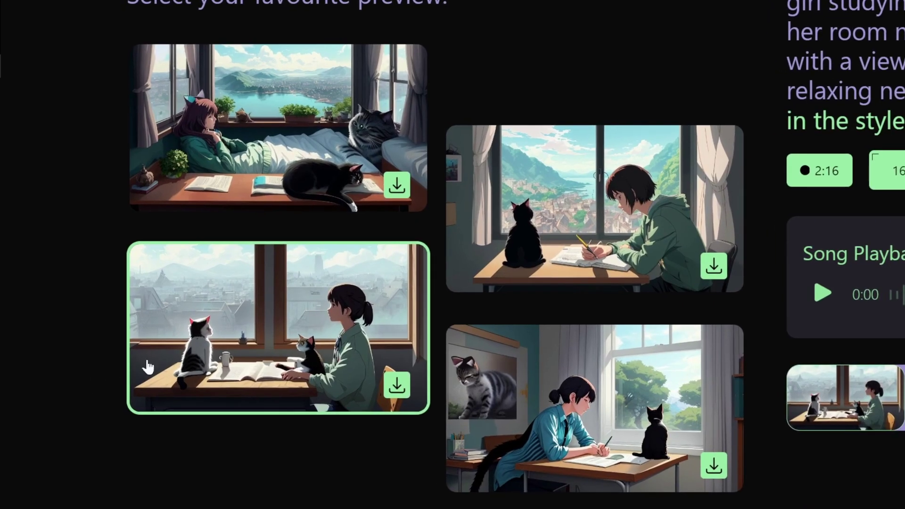
Step: Compare the preview frames and select the girl in a green hoodie writing beside a black cat at the window
{"action": "scroll", "coordinate": [375, 262], "scroll_direction": "up", "scroll_amount": 2}
{"action": "left_click", "coordinate": [254, 217]}
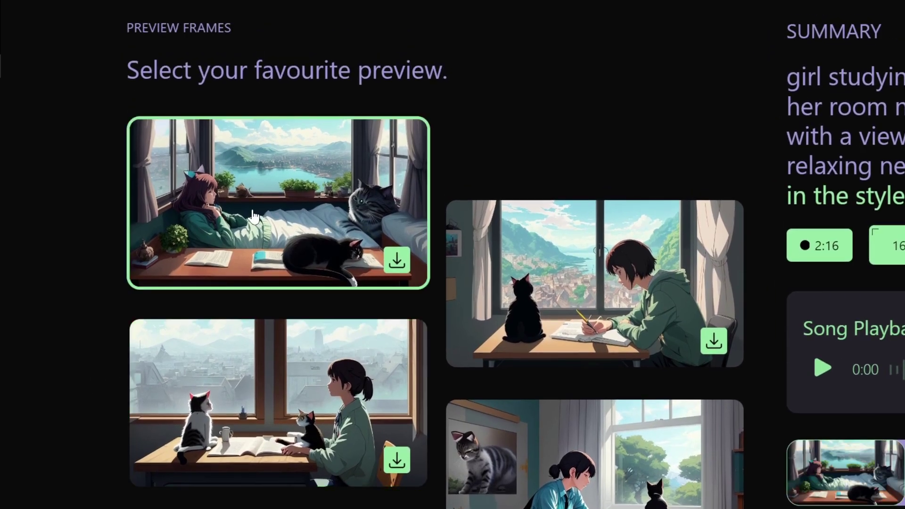
{"action": "scroll", "coordinate": [465, 278], "scroll_direction": "down", "scroll_amount": 2}
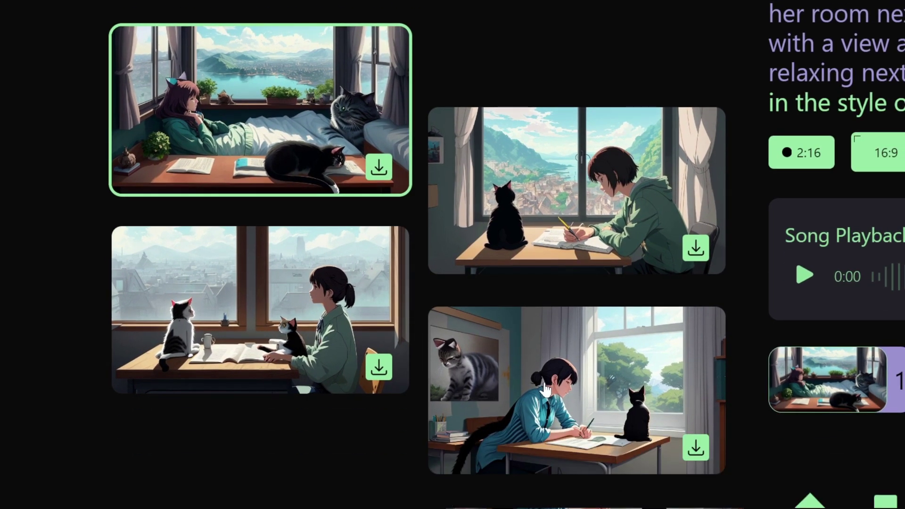
{"action": "left_click", "coordinate": [582, 185]}
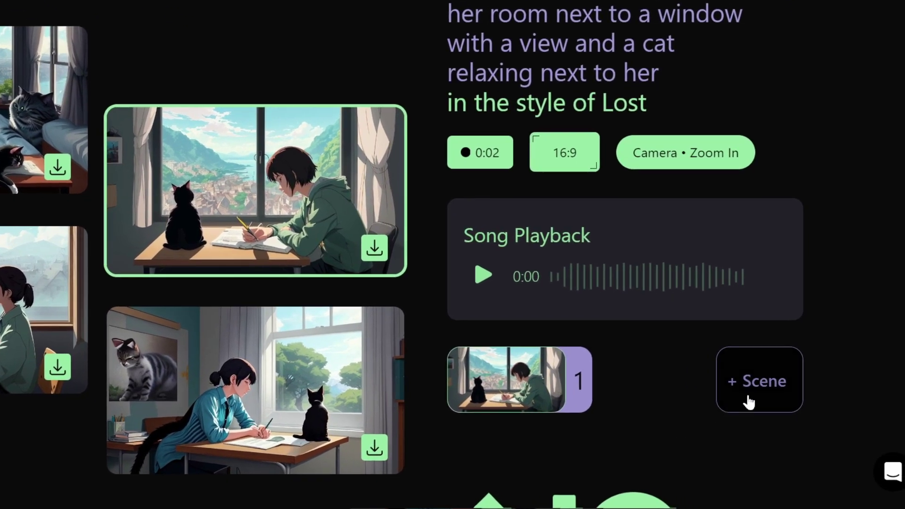
Step: Add a second scene with the same prompt and Lost style at timestamp 0:30 and generate its preview
{"action": "left_click", "coordinate": [748, 402]}
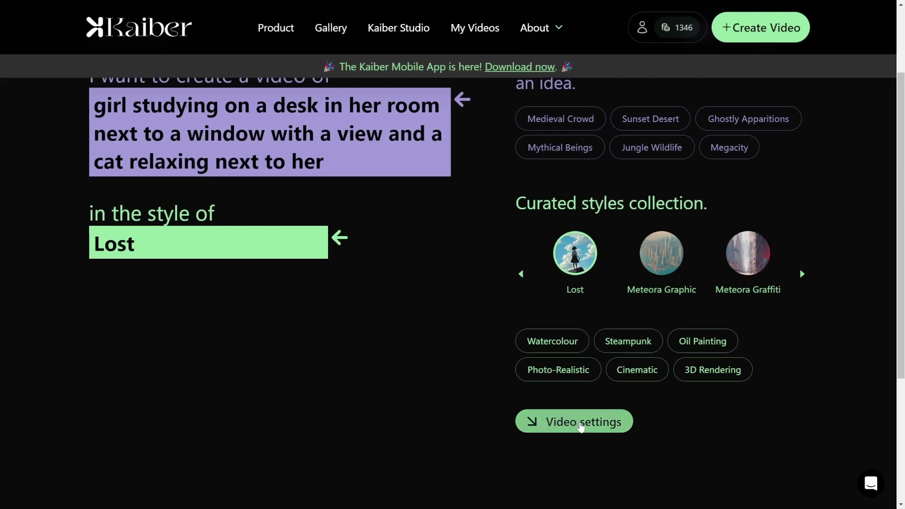
{"action": "left_click", "coordinate": [580, 427]}
{"action": "scroll", "coordinate": [465, 377], "scroll_direction": "down", "scroll_amount": 1}
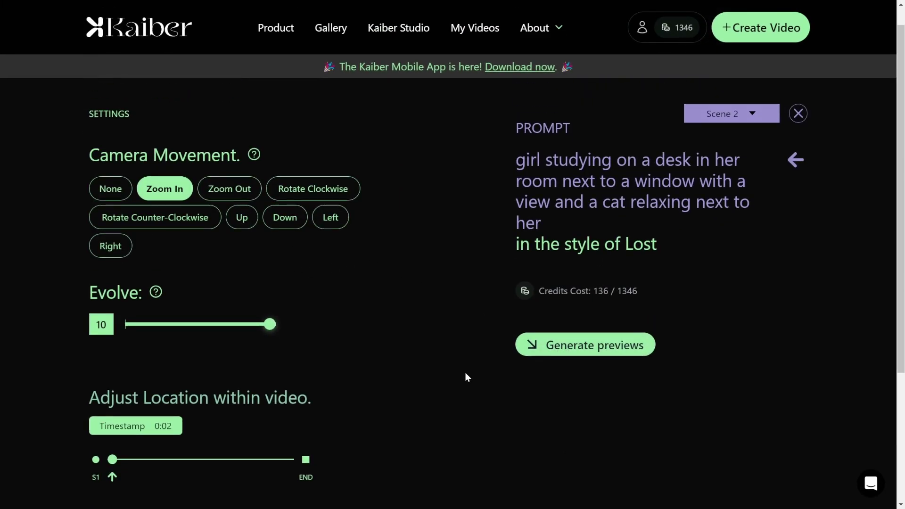
{"action": "scroll", "coordinate": [465, 377], "scroll_direction": "down", "scroll_amount": 2}
{"action": "left_click", "coordinate": [565, 263]}
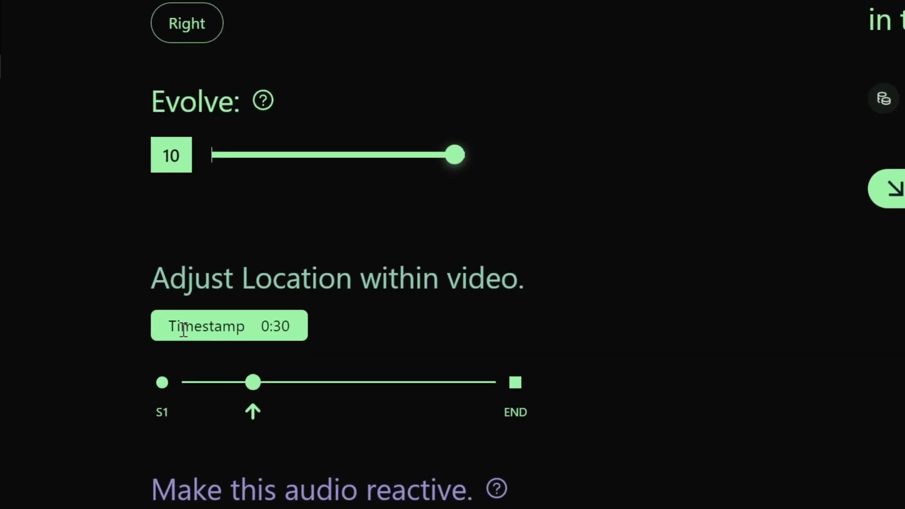
{"action": "left_click_drag", "start_coordinate": [182, 325], "coordinate": [297, 335]}
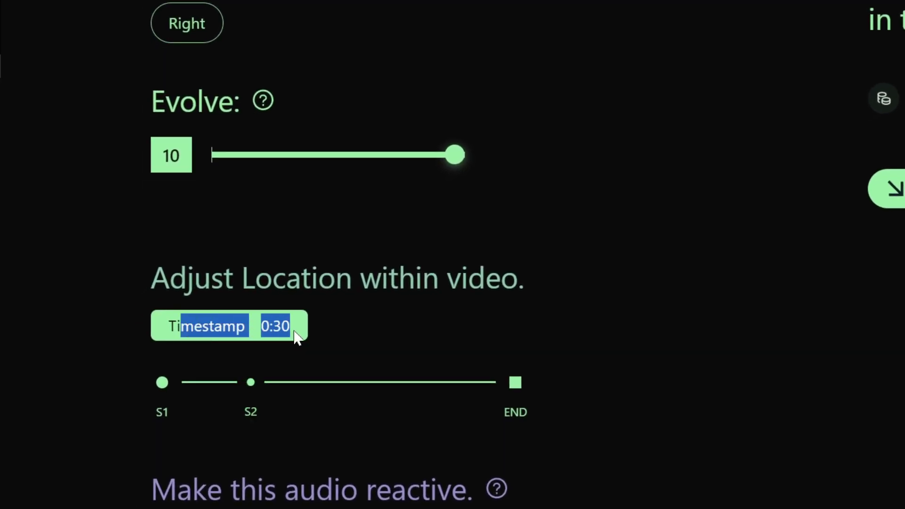
{"action": "left_click", "coordinate": [417, 327]}
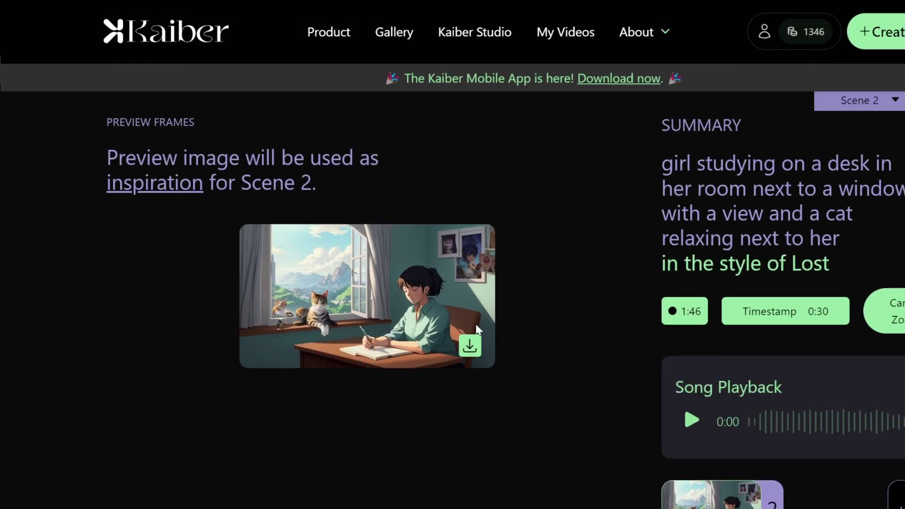
Step: Add a third scene at timestamp 1:08 with a generated preview and create the three-scene video
{"action": "scroll", "coordinate": [659, 353], "scroll_direction": "down", "scroll_amount": 3}
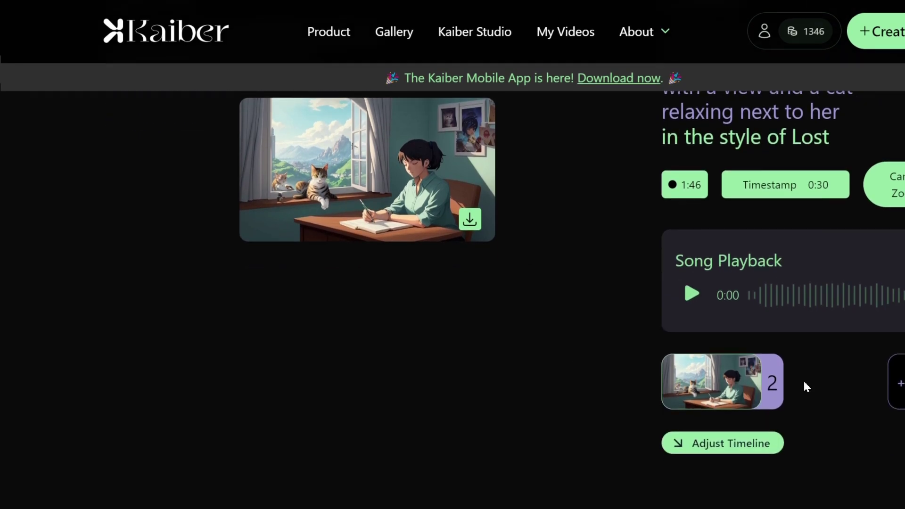
{"action": "left_click", "coordinate": [898, 391]}
{"action": "left_click_drag", "start_coordinate": [211, 335], "coordinate": [260, 333]}
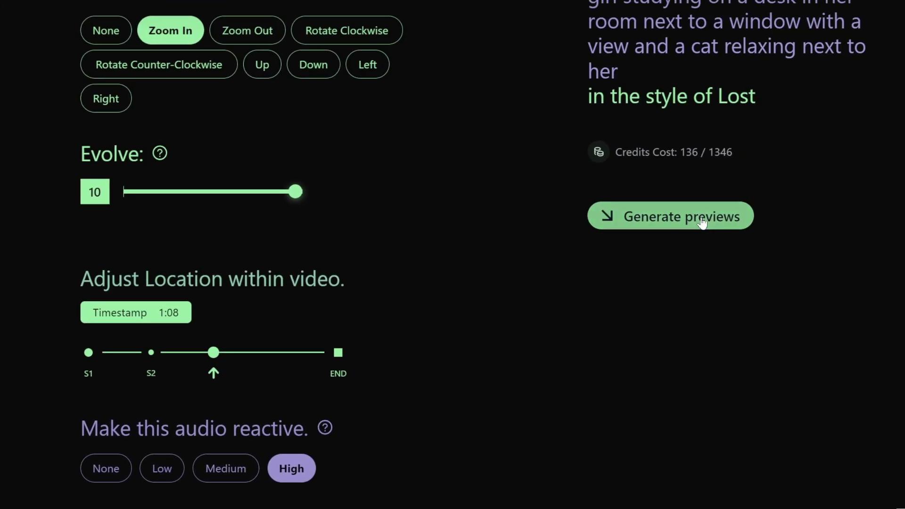
{"action": "left_click", "coordinate": [701, 221]}
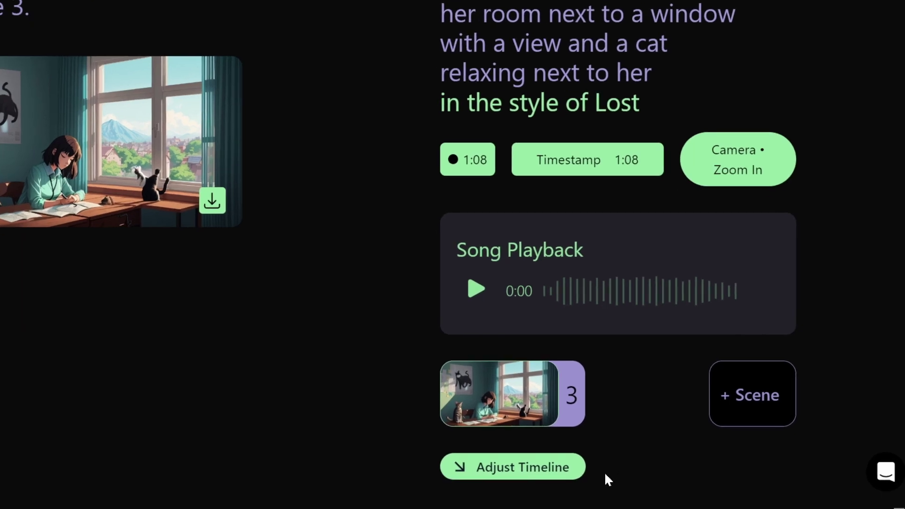
{"action": "scroll", "coordinate": [612, 467], "scroll_direction": "down", "scroll_amount": 5}
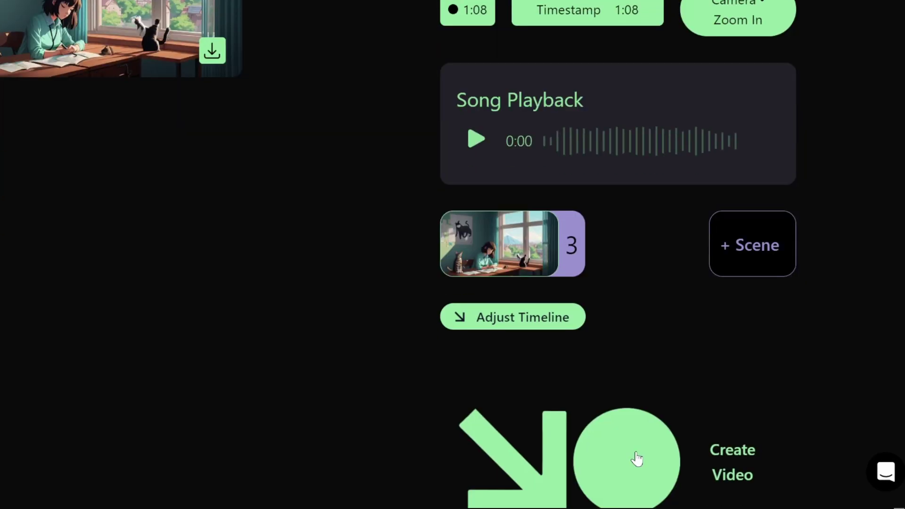
{"action": "left_click", "coordinate": [642, 361]}
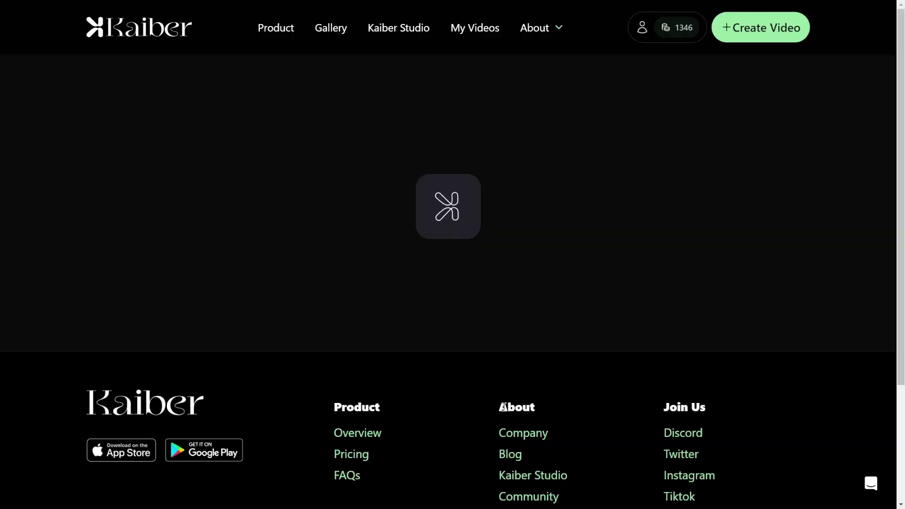